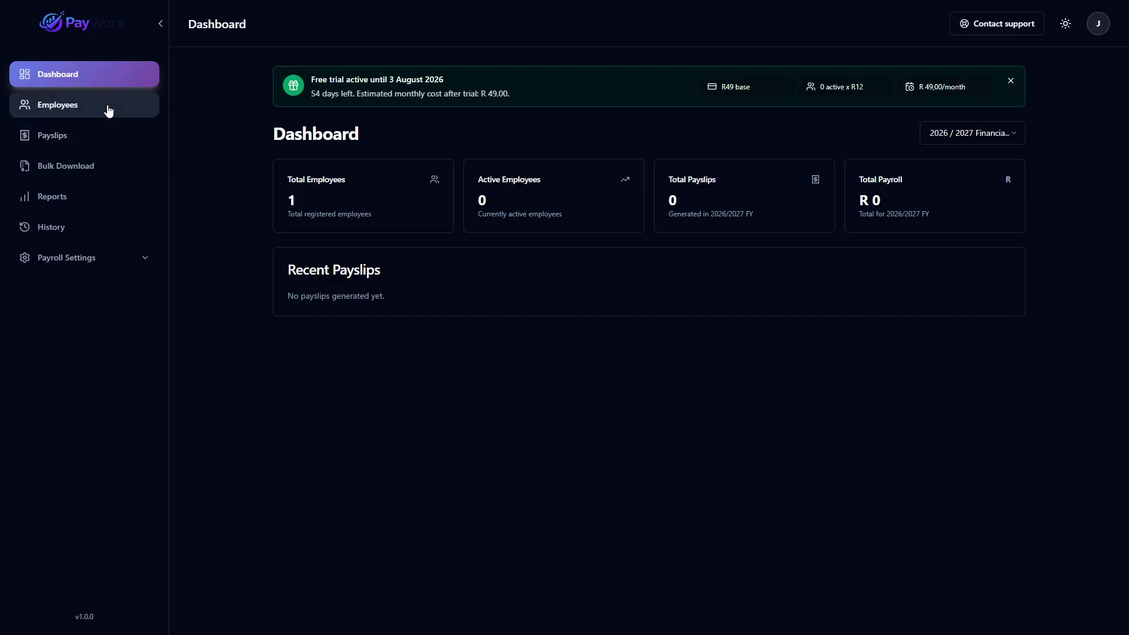
Open the form for adding a new employee from the Employees page
click(108, 111)
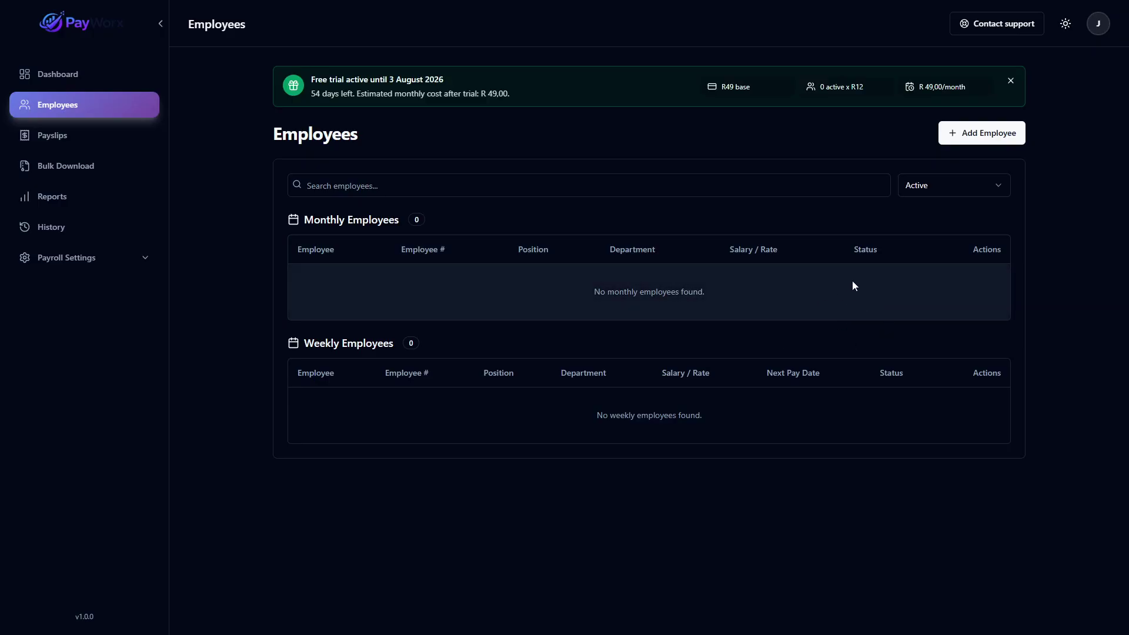
click(988, 140)
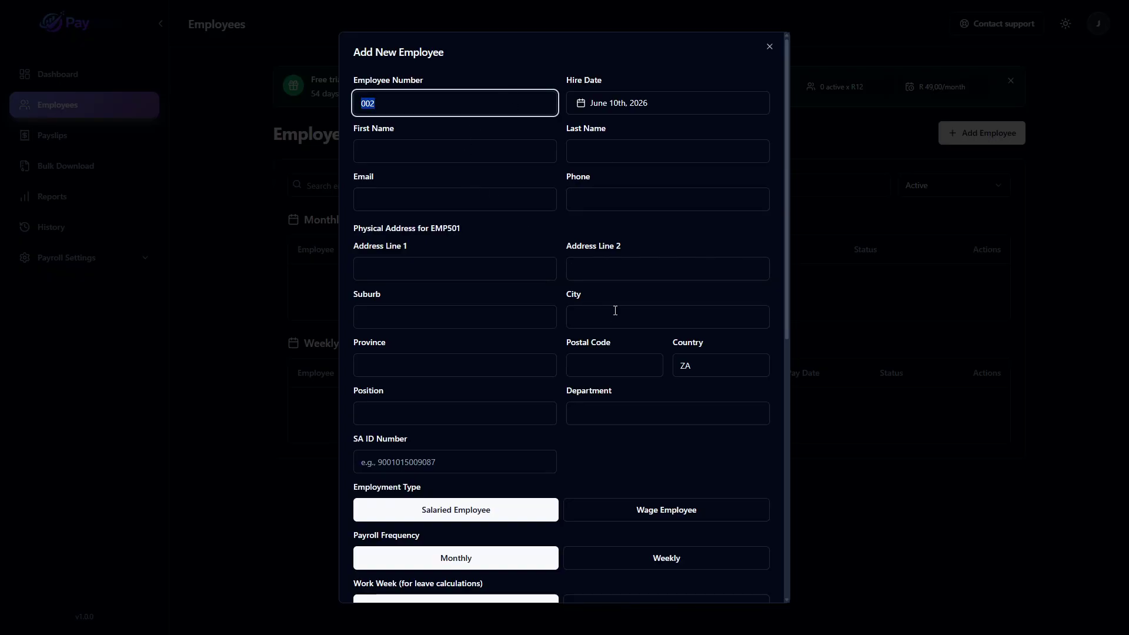
scroll(557, 512, down, 6)
scroll(560, 527, up, 6)
Try a custom value for the new employee's employee number
click(412, 104)
text(5482)
key(BackSpace)
key(BackSpace)
key(BackSpace)
key(BackSpace)
Set the employee's hire date to March 2nd, 2026
click(602, 106)
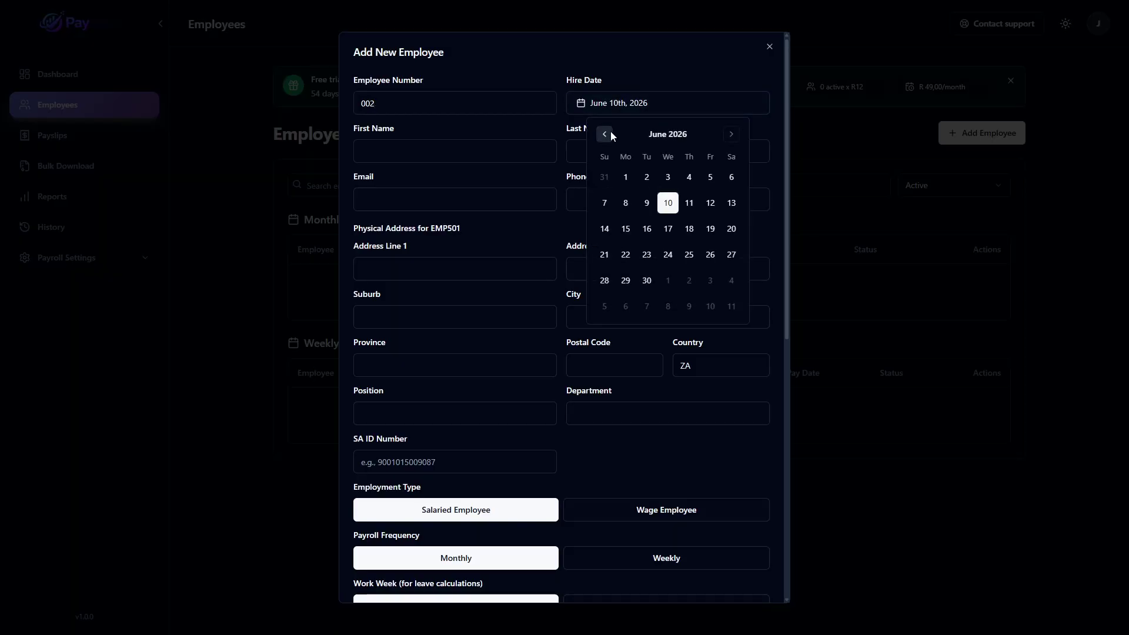
click(605, 133)
click(605, 134)
click(606, 133)
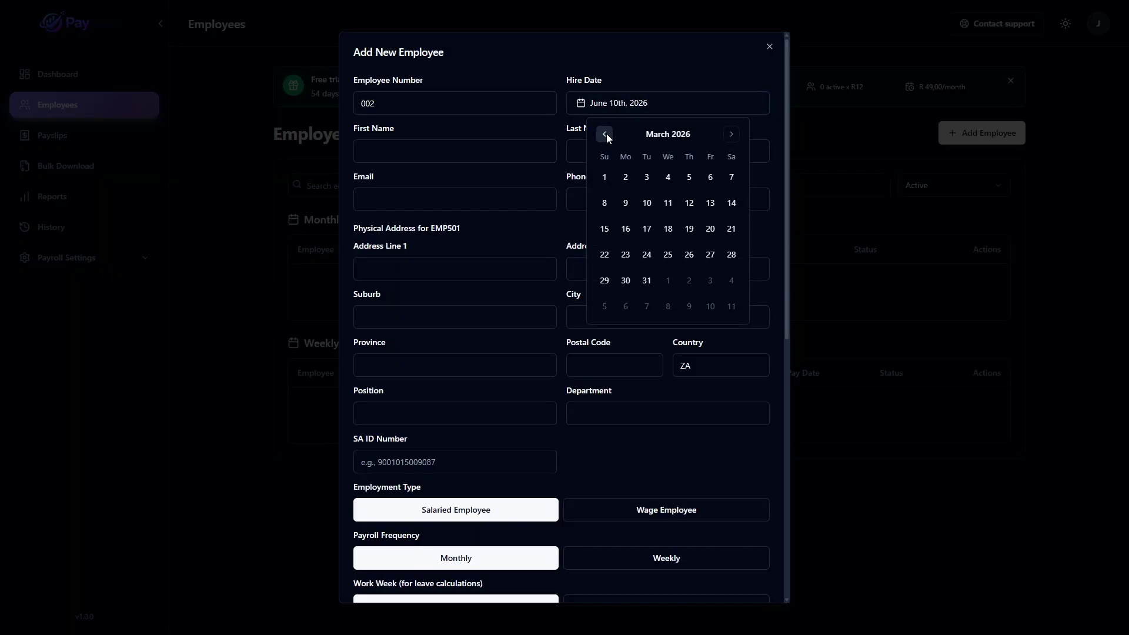
click(627, 178)
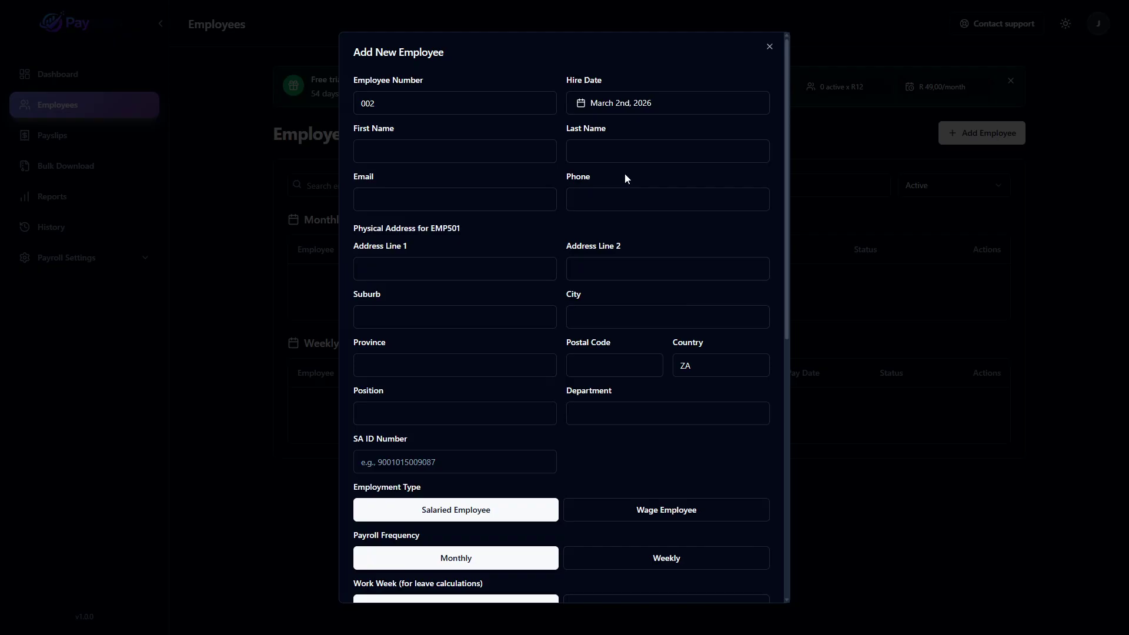
Fill in the employee's first name, last name, email and phone number from the saved entries
click(464, 146)
click(461, 187)
click(643, 151)
click(643, 179)
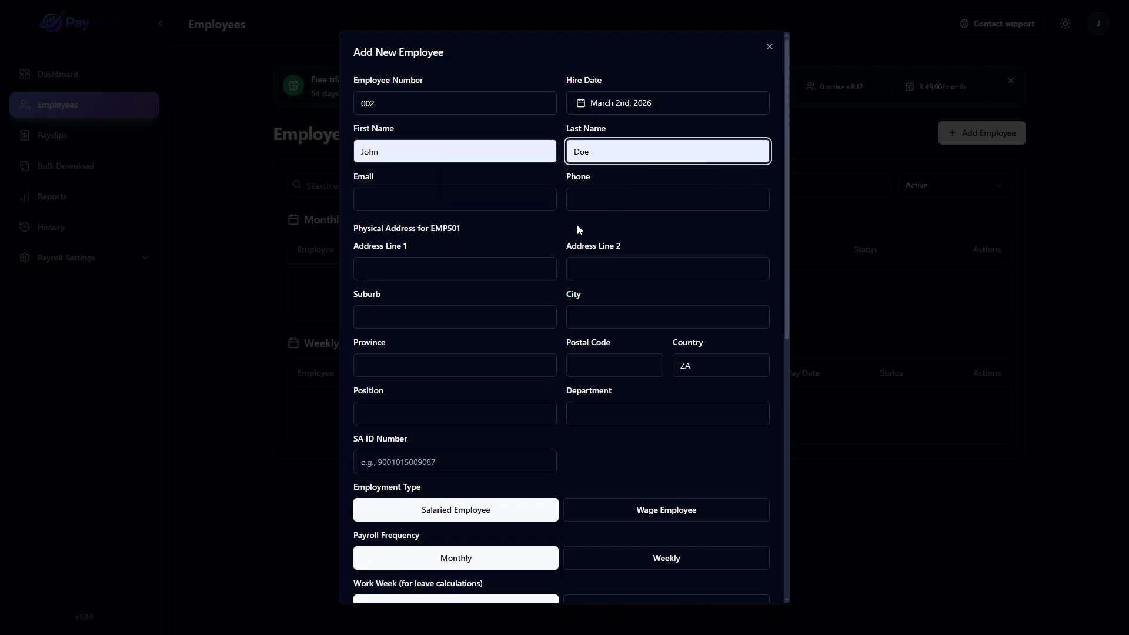
click(415, 200)
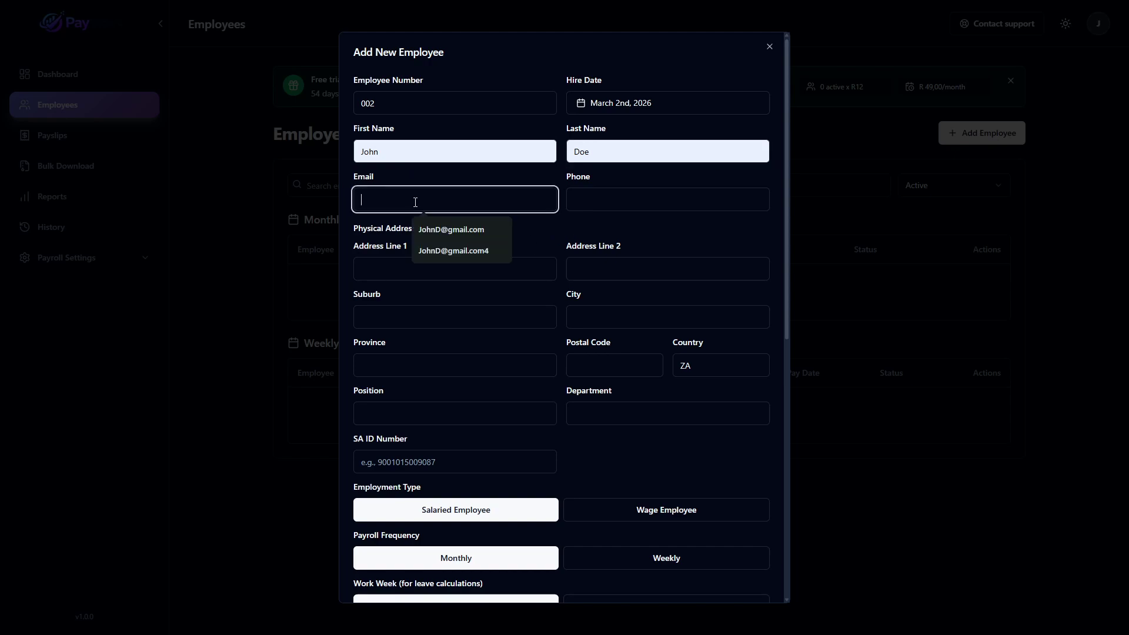
click(448, 228)
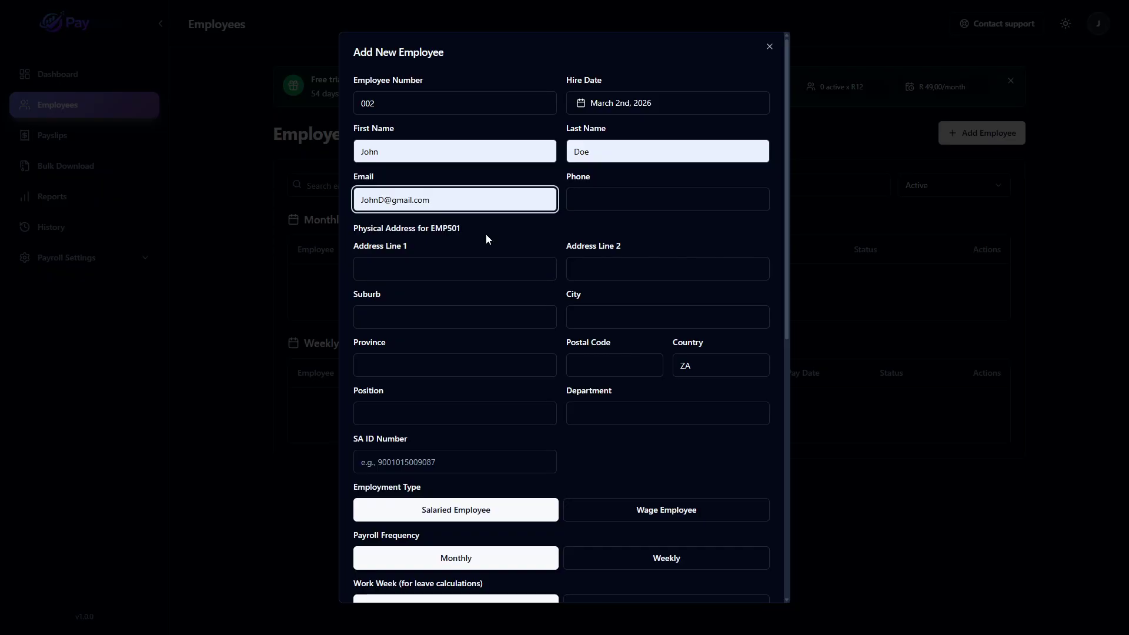
click(615, 201)
click(648, 229)
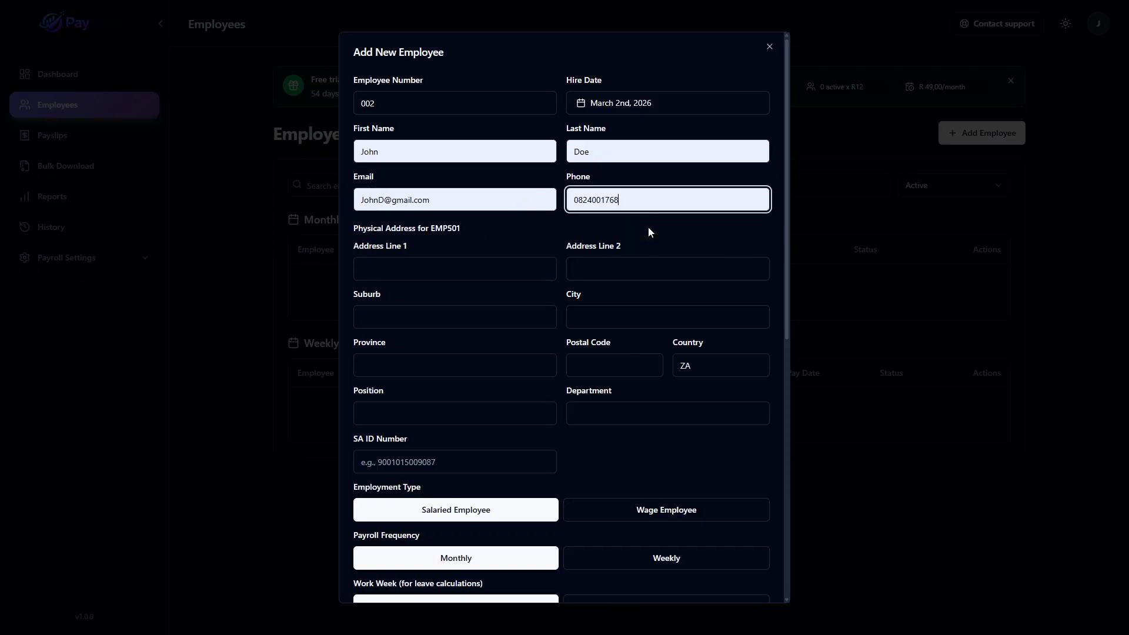
Fill in the employee's physical address: first address line, suburb, city, province and postal code
click(458, 268)
click(446, 297)
click(433, 315)
click(449, 346)
click(643, 318)
click(643, 347)
click(447, 365)
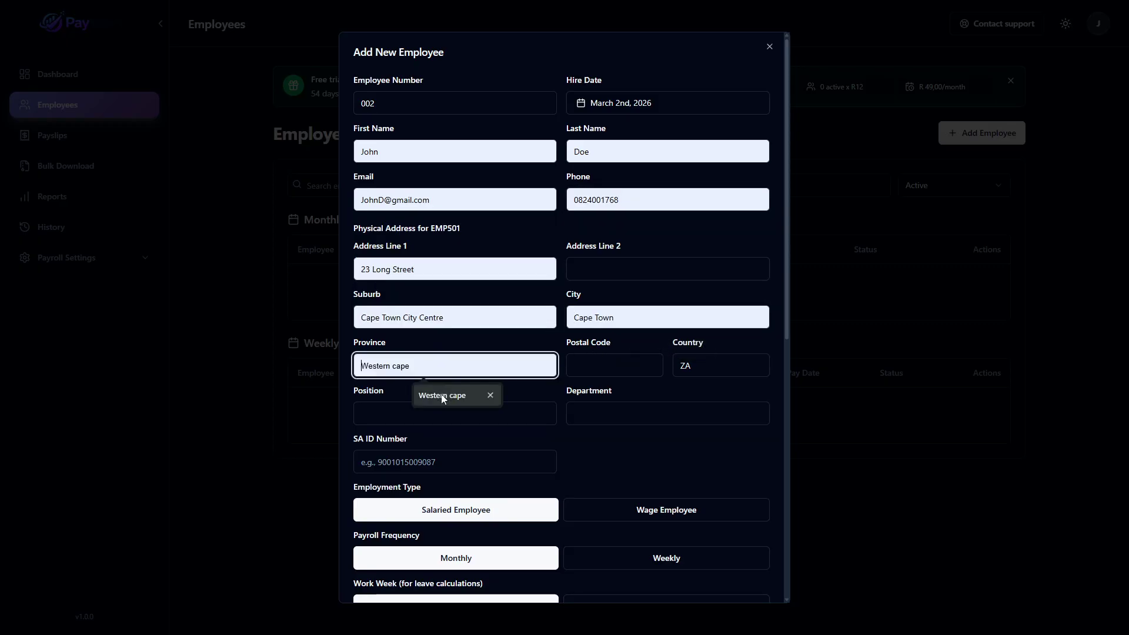
click(443, 393)
click(614, 365)
click(624, 396)
Set the employee's position to Accountant and the department to Accounting department
scroll(615, 425, down, 1)
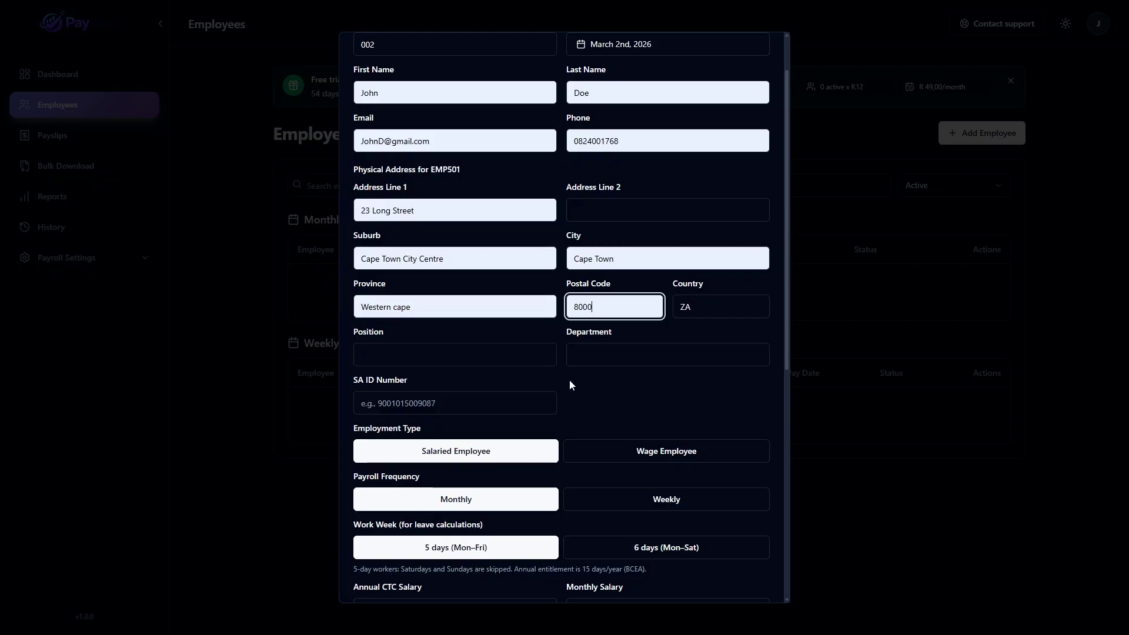
click(415, 352)
click(435, 406)
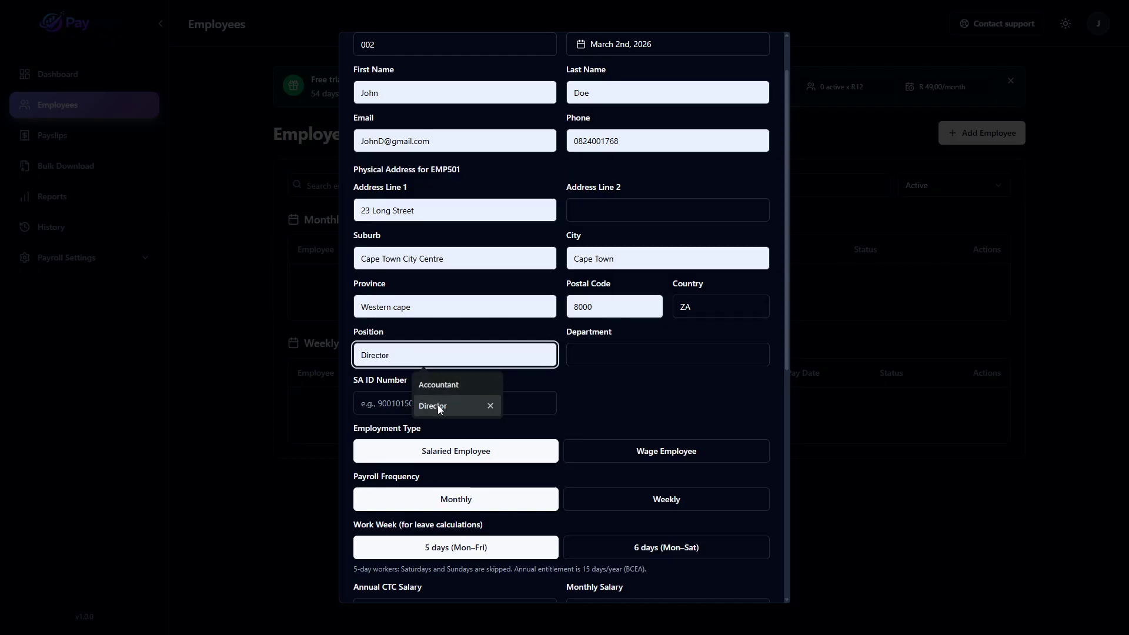
click(445, 386)
click(619, 362)
click(650, 386)
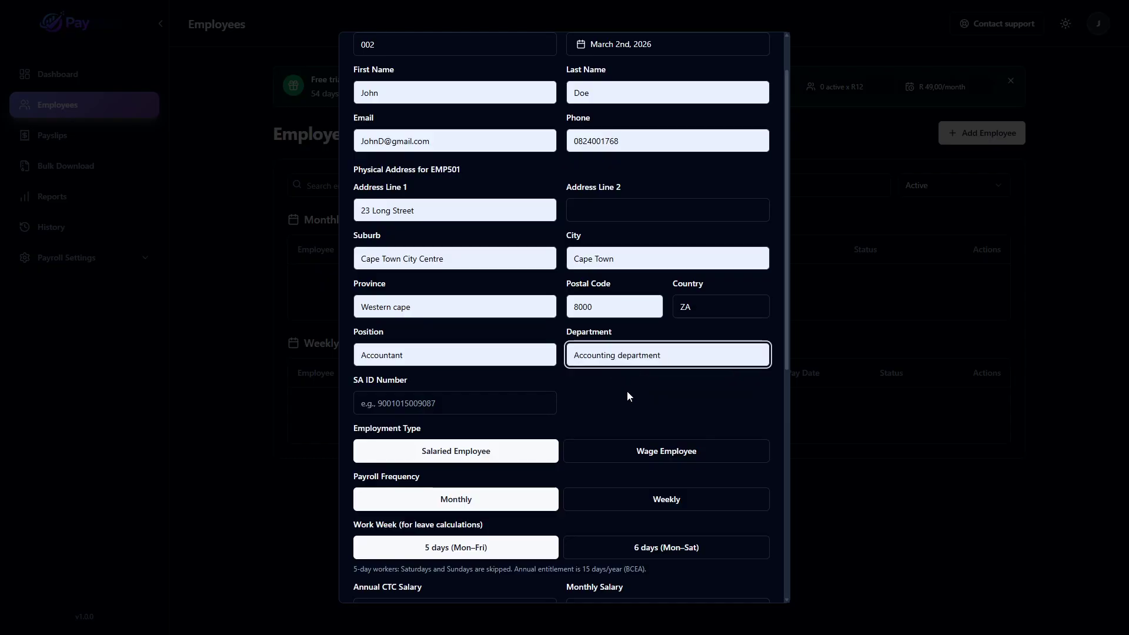
click(600, 405)
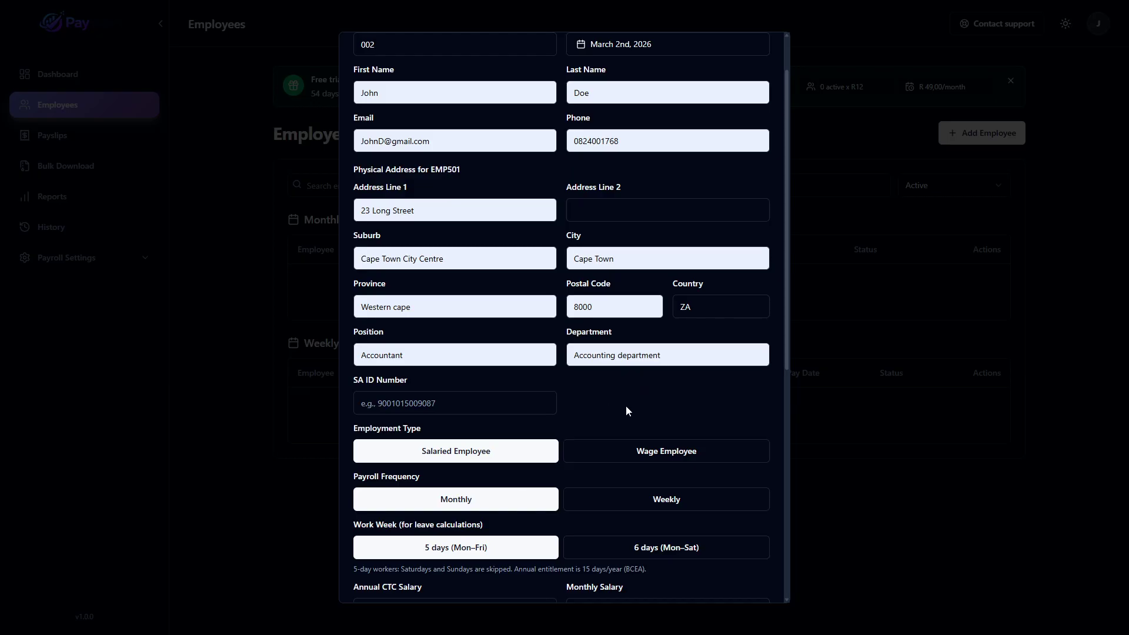
Paste the employee's identity number into the SA ID Number field
scroll(626, 404, down, 1)
click(454, 345)
key(ctrl+v)
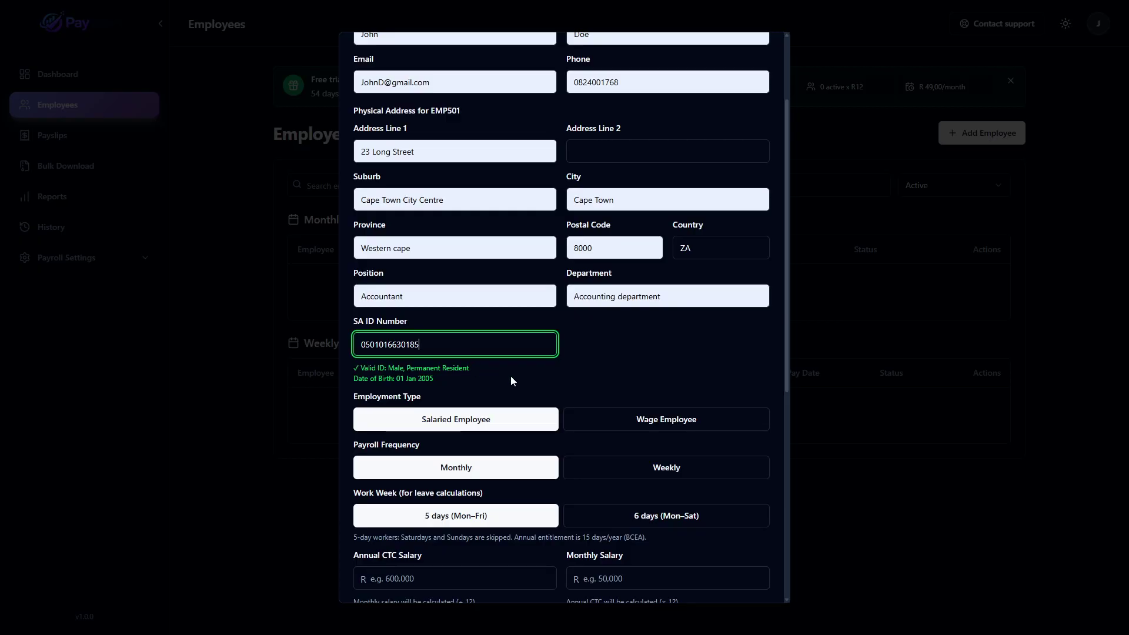
Test the SA ID number validation with a changed last digit, and restore the original number
key(BackSpace)
text(4)
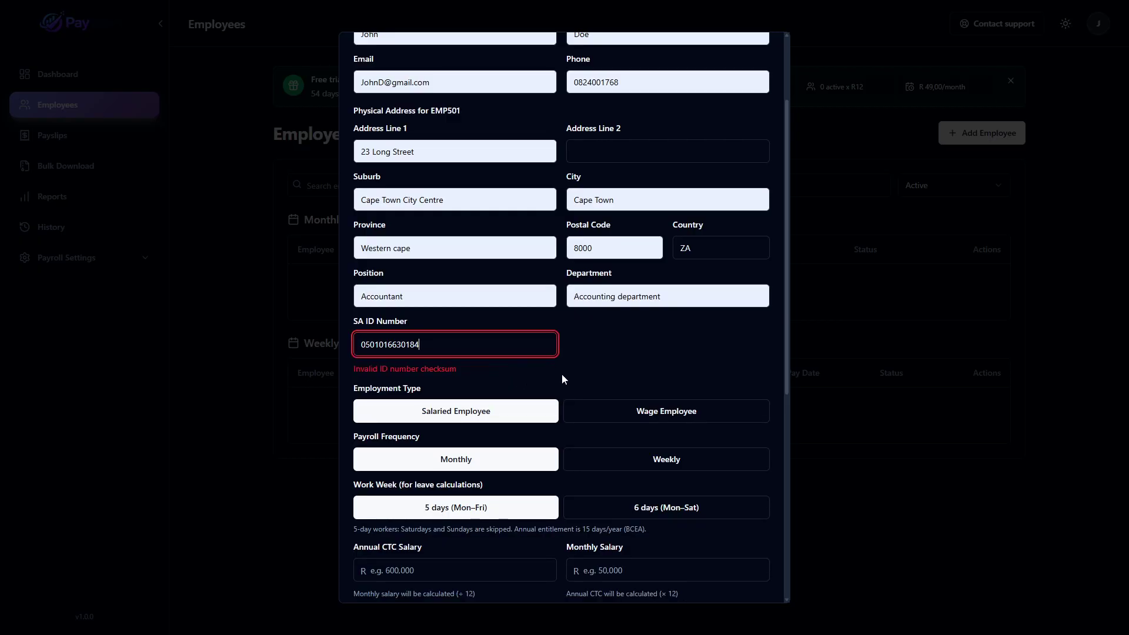
key(BackSpace)
text(5)
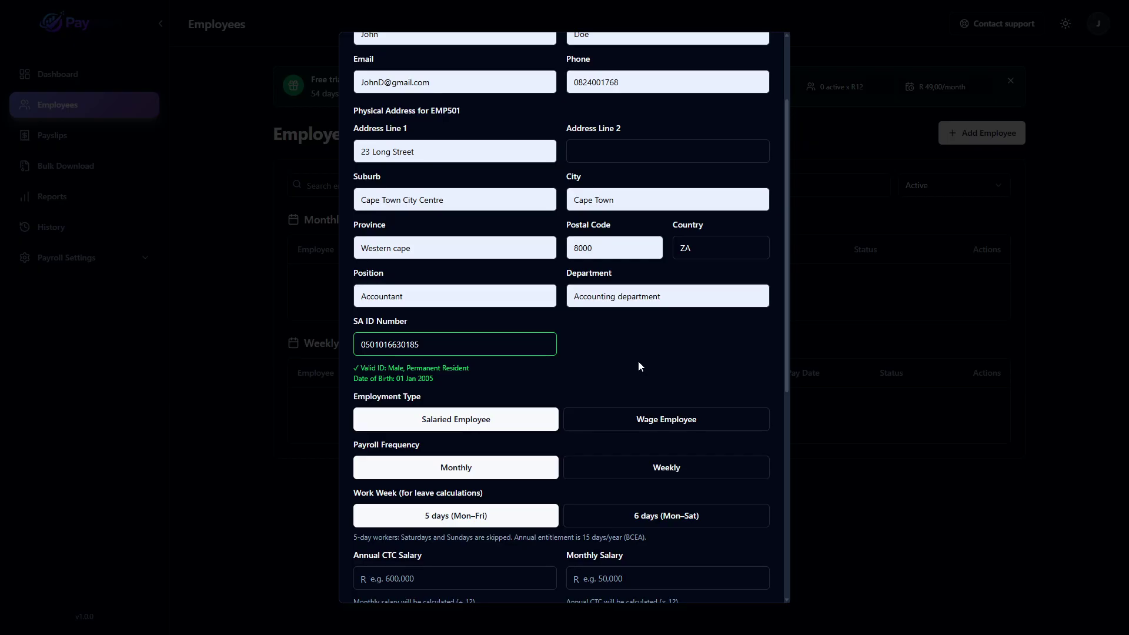
Enter a monthly salary of R 15 000, and replace the annual CTC salary with R 240 000
scroll(640, 365, down, 1)
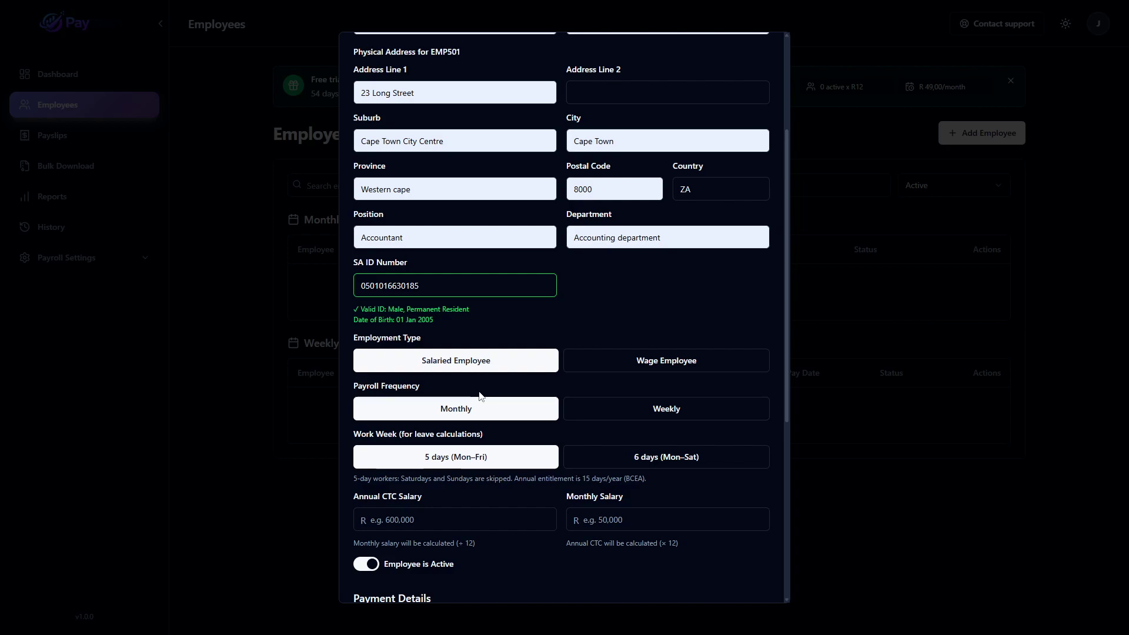
scroll(479, 396, down, 1)
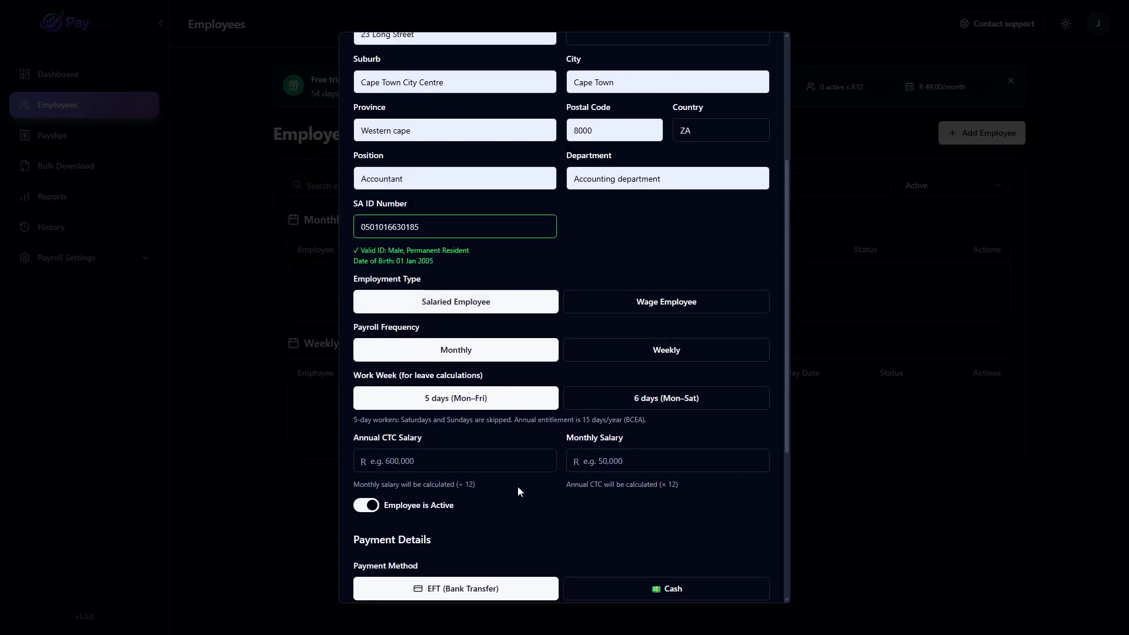
click(608, 463)
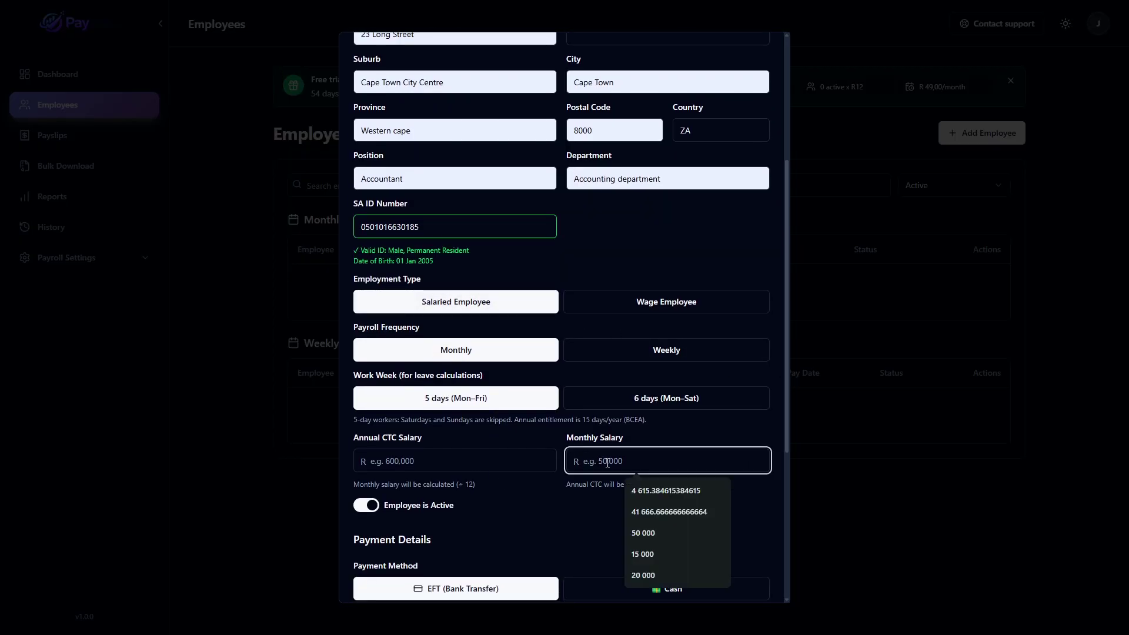
text(150000)
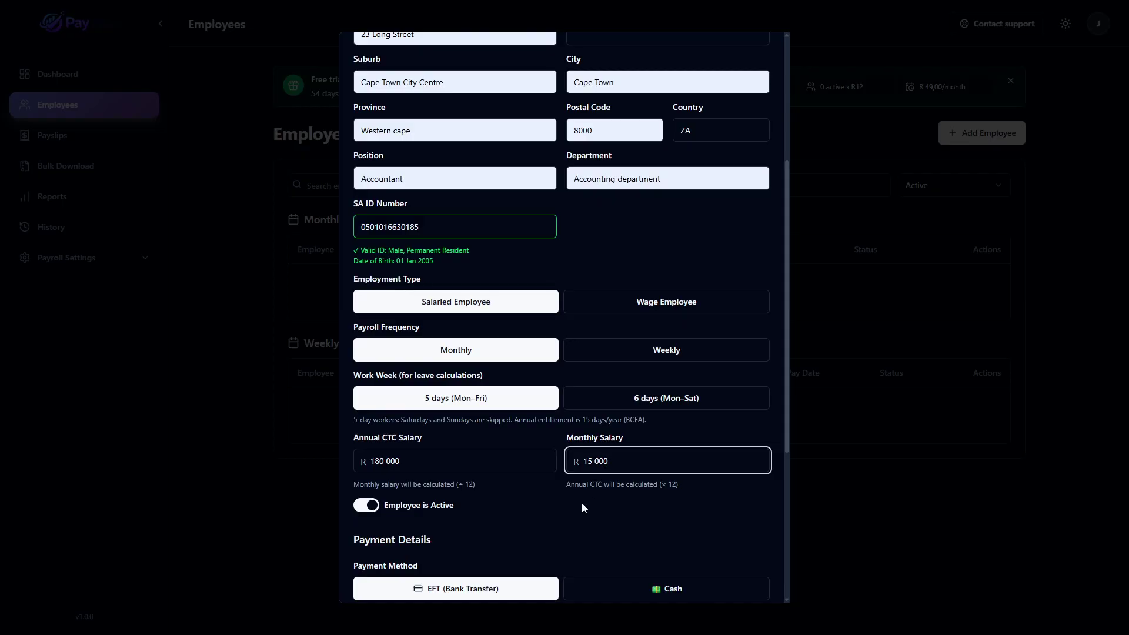
drag(419, 462, 322, 468)
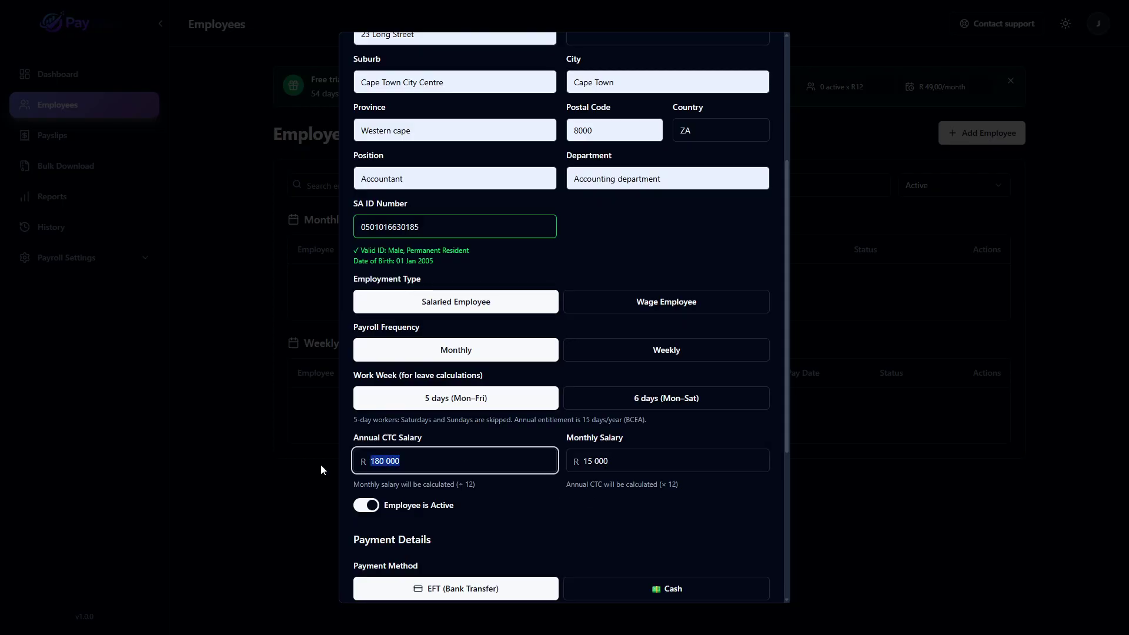
text(240000)
click(554, 476)
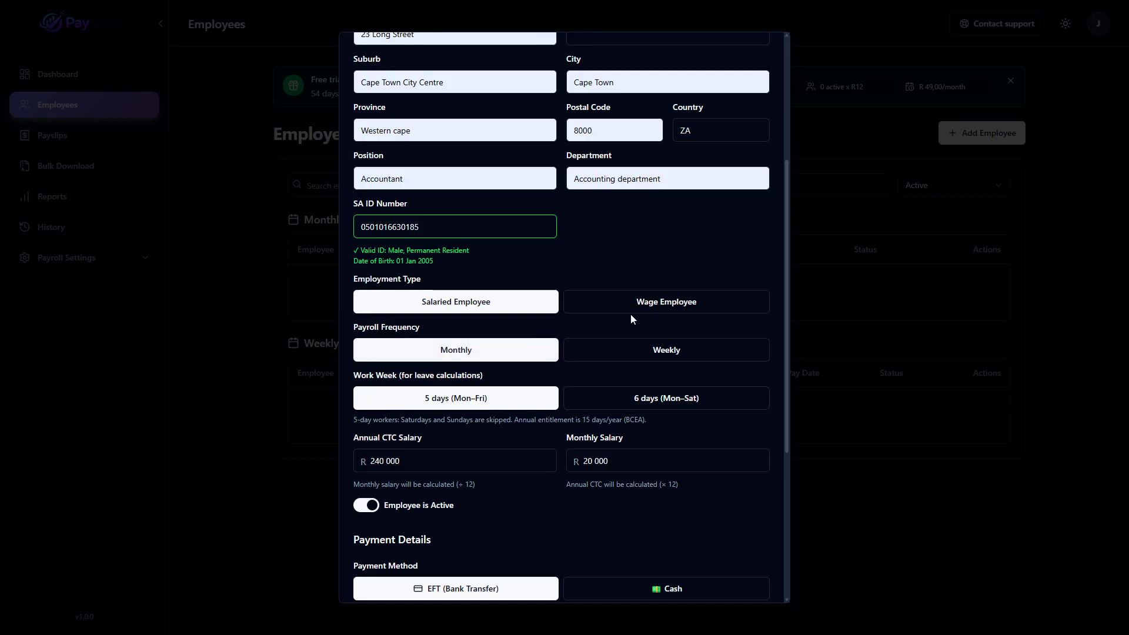
Change the employment type to Wage Employee with an hourly rate of R 50
click(658, 305)
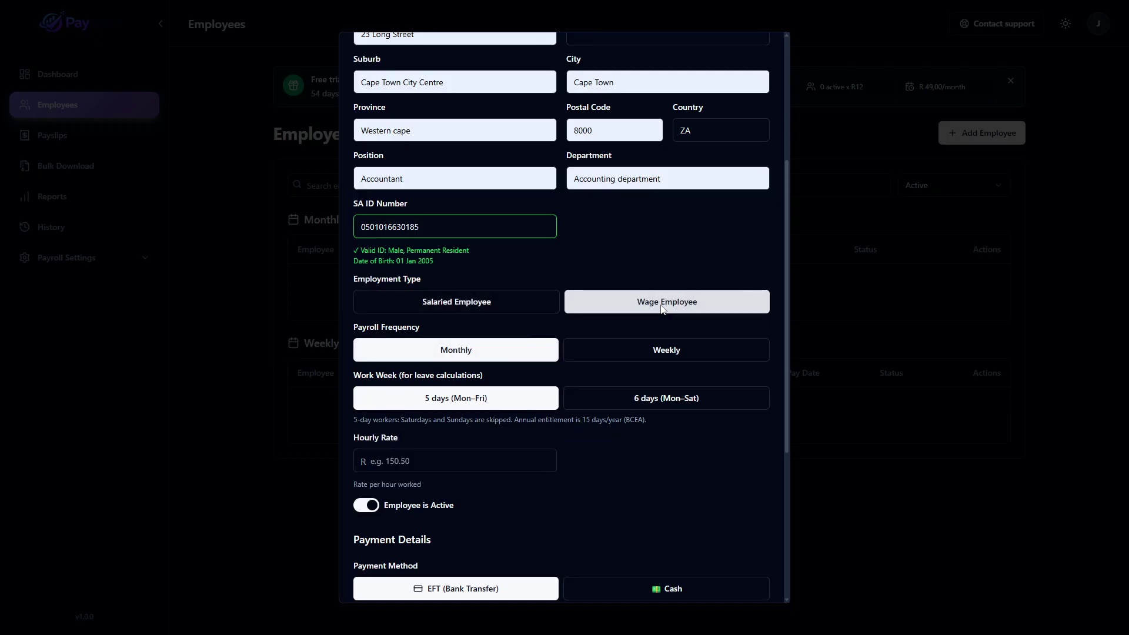
click(477, 458)
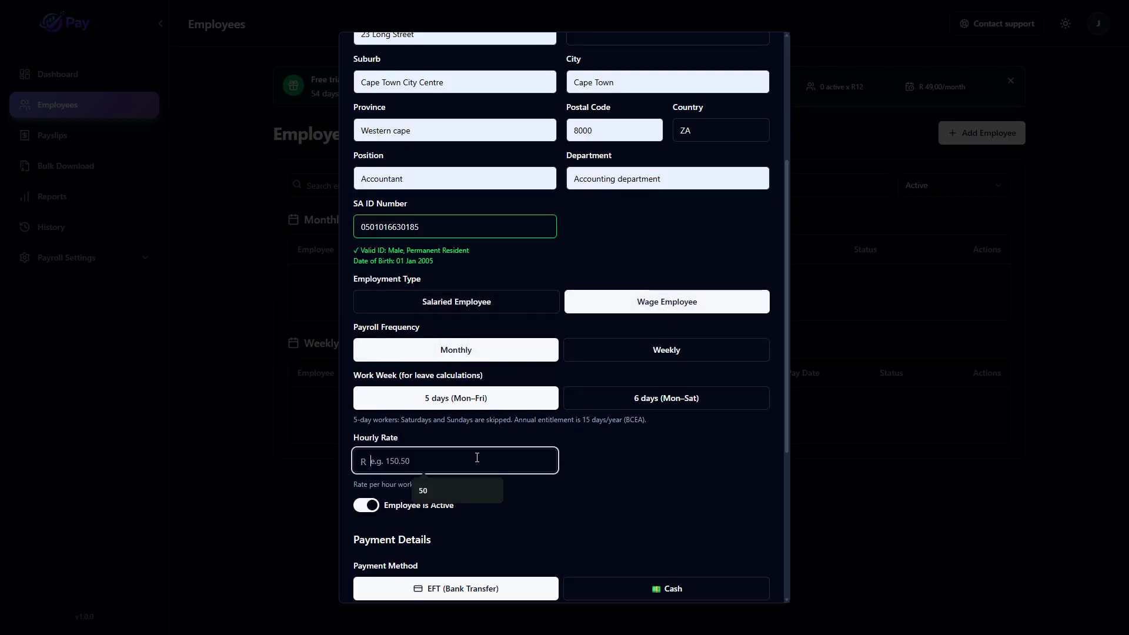
text(50)
click(542, 513)
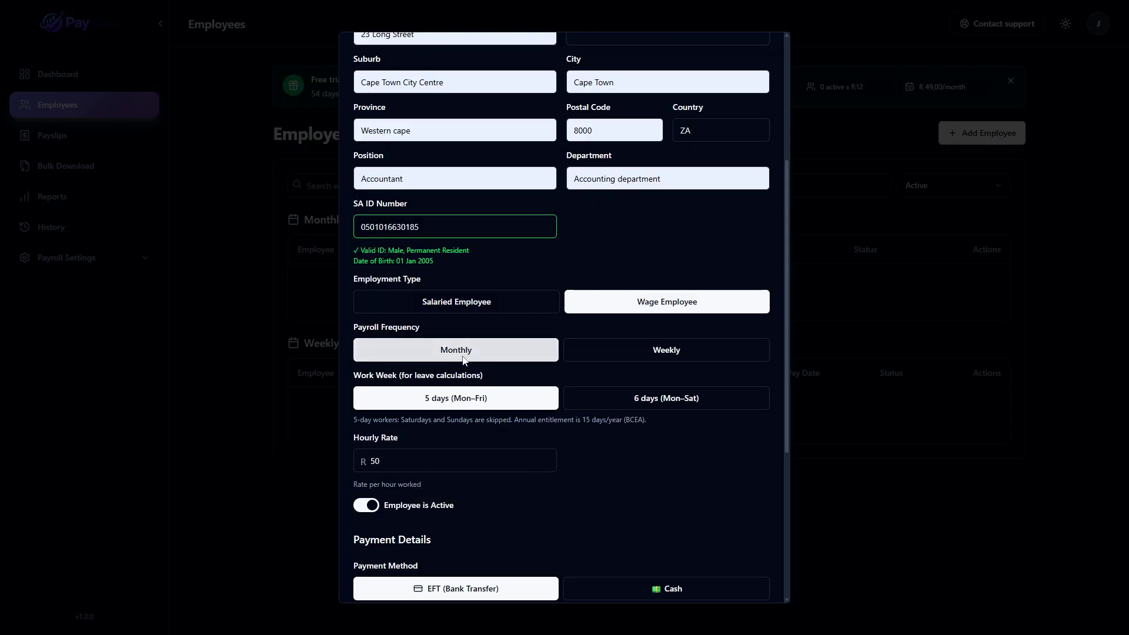
Set the payroll frequency to Weekly with March 6th, 2026 as the first pay date
click(674, 352)
scroll(657, 407, down, 1)
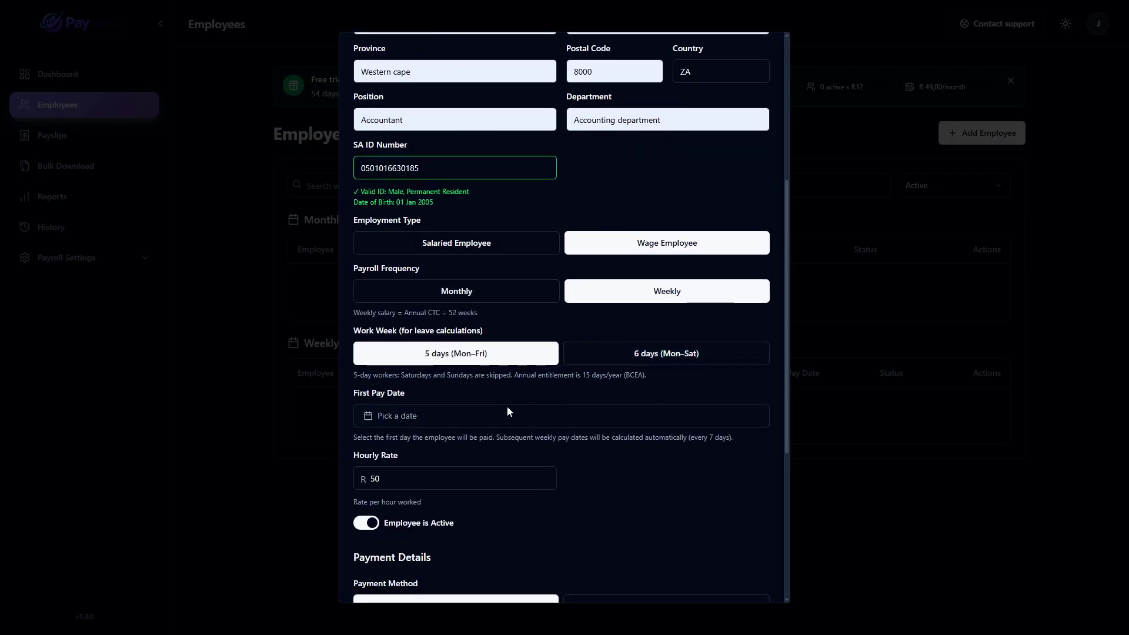
click(451, 417)
click(503, 212)
click(502, 213)
click(502, 213)
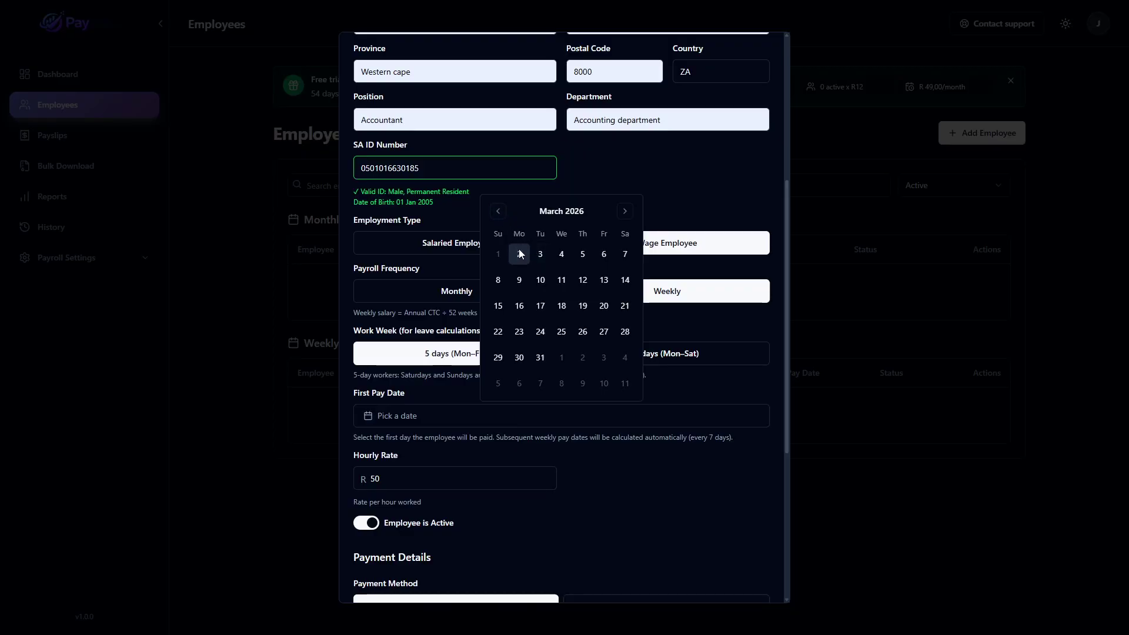
click(606, 254)
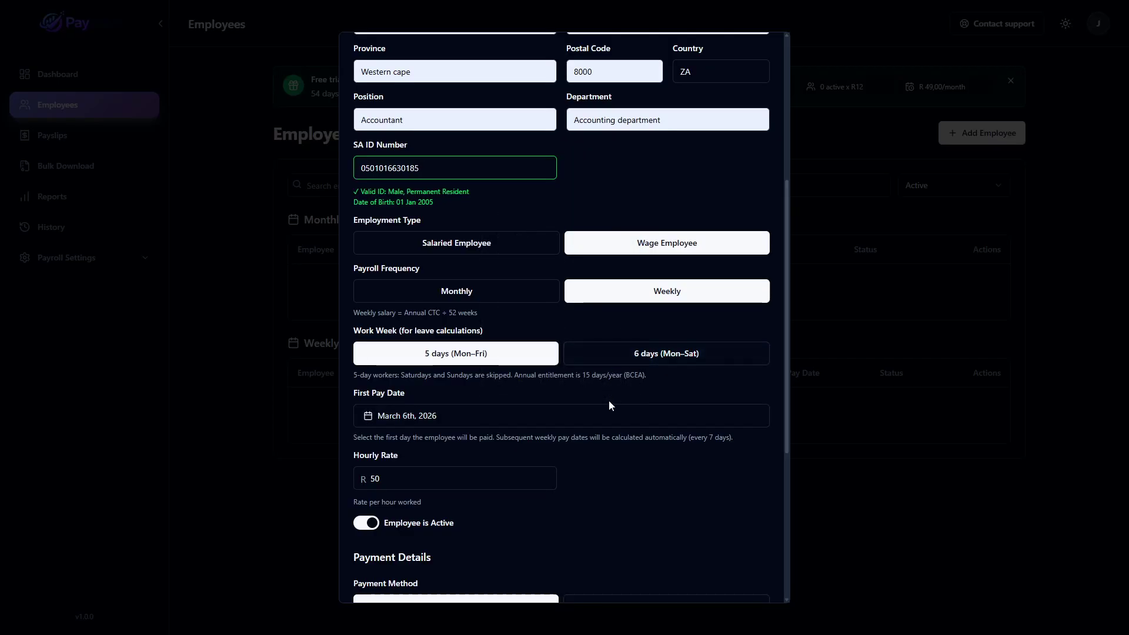
Set the employment type to Salaried Employee, paid monthly, with an annual CTC salary of R 500 000
scroll(618, 388, down, 1)
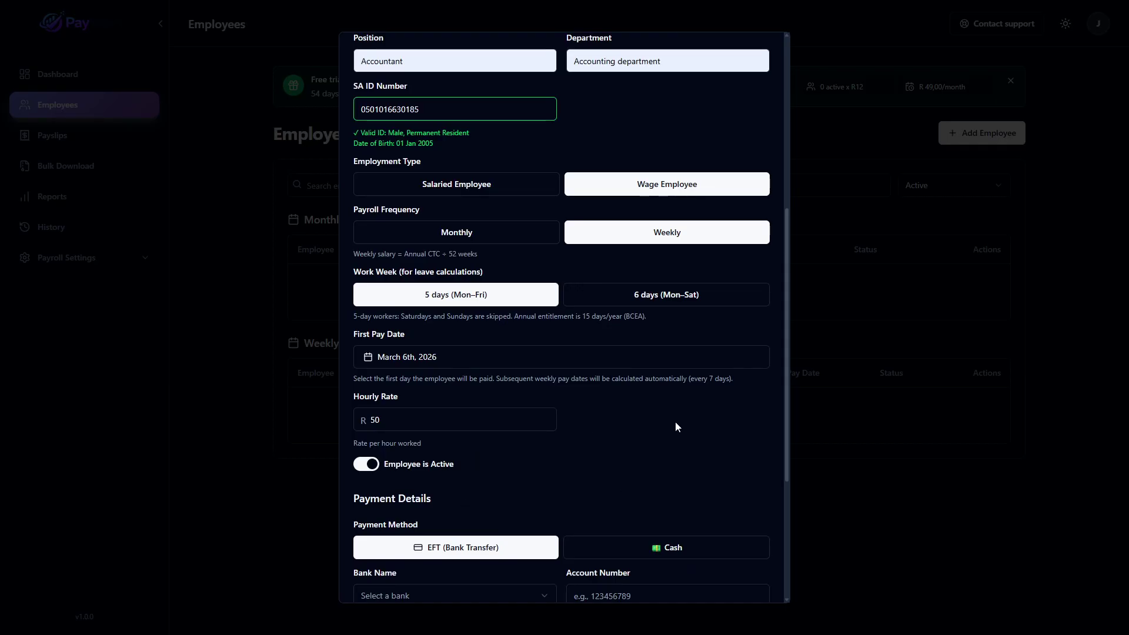
click(498, 191)
click(487, 231)
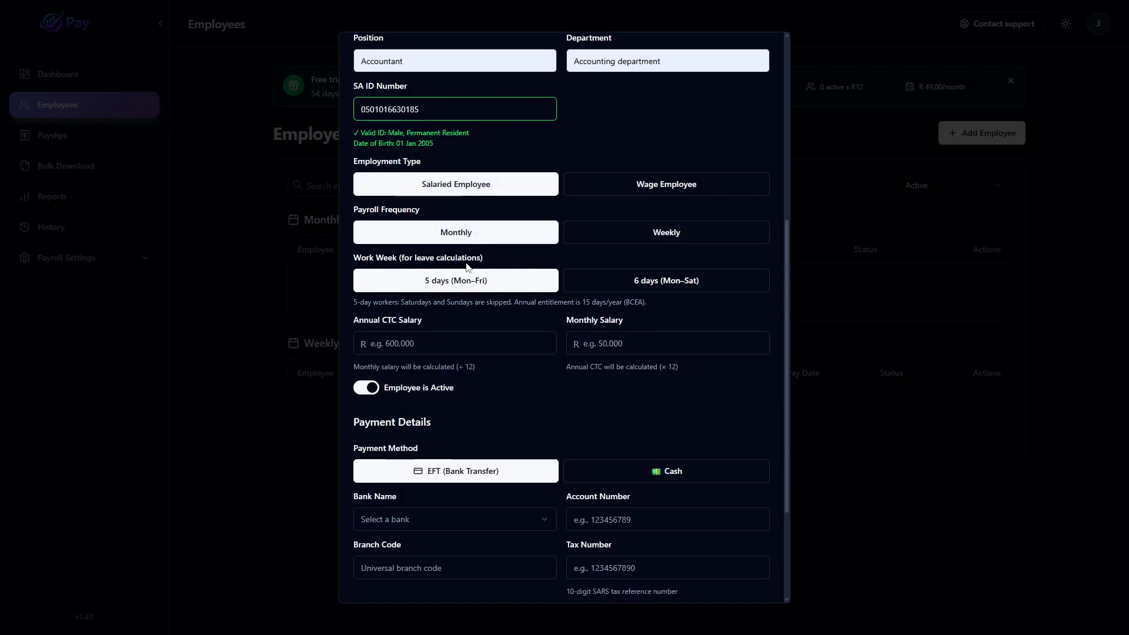
click(436, 341)
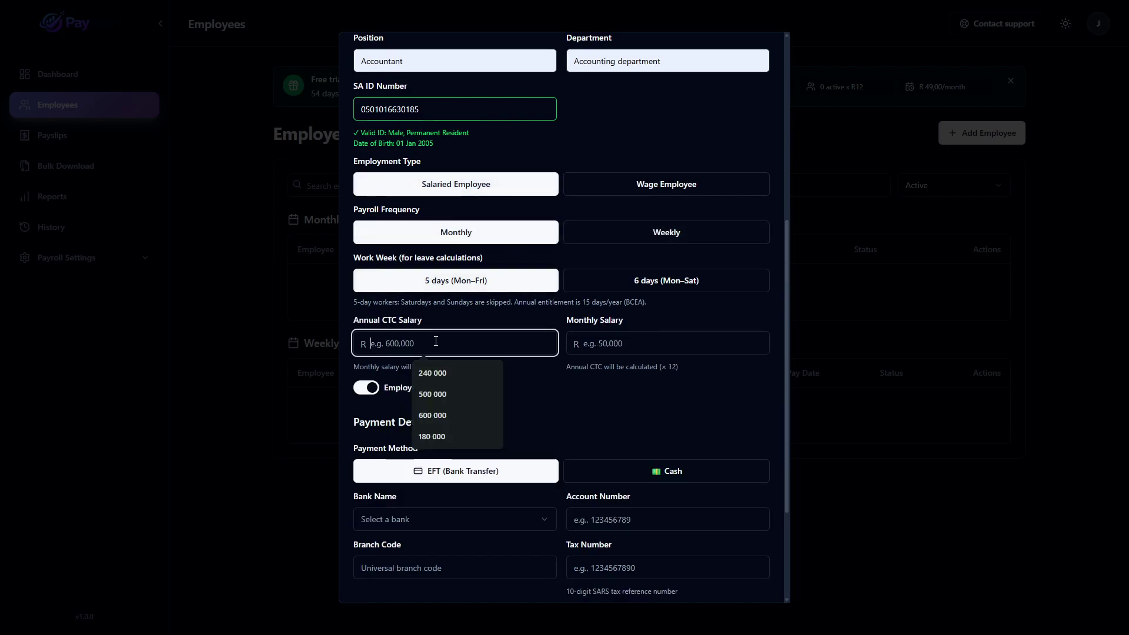
text(500 000)
click(580, 409)
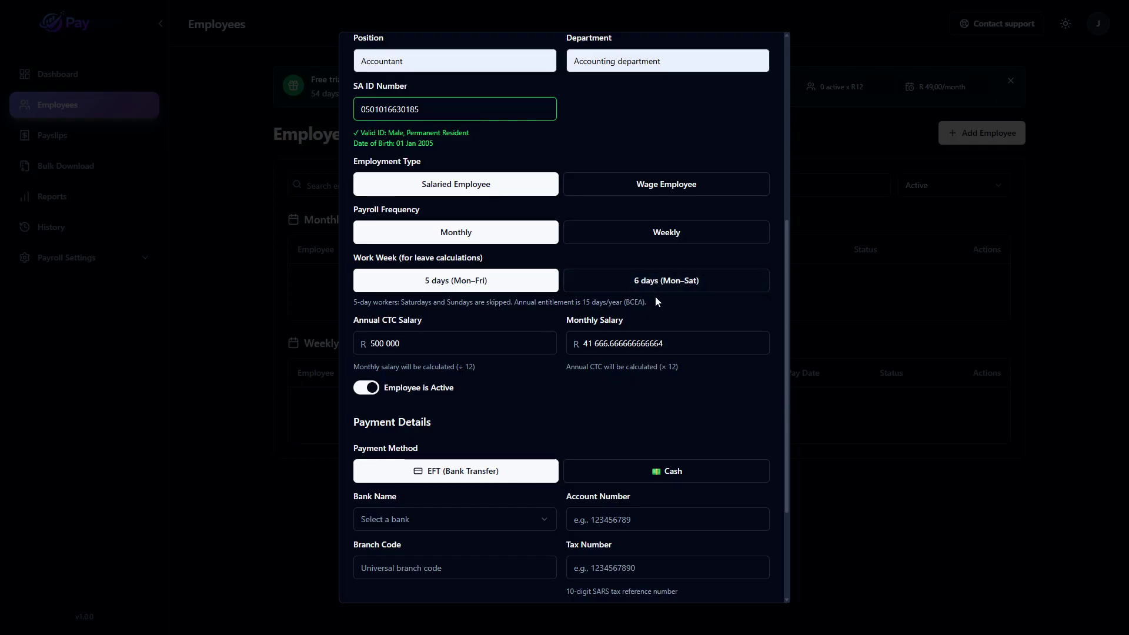
Set the employee's payment method to Cash
scroll(660, 302, down, 2)
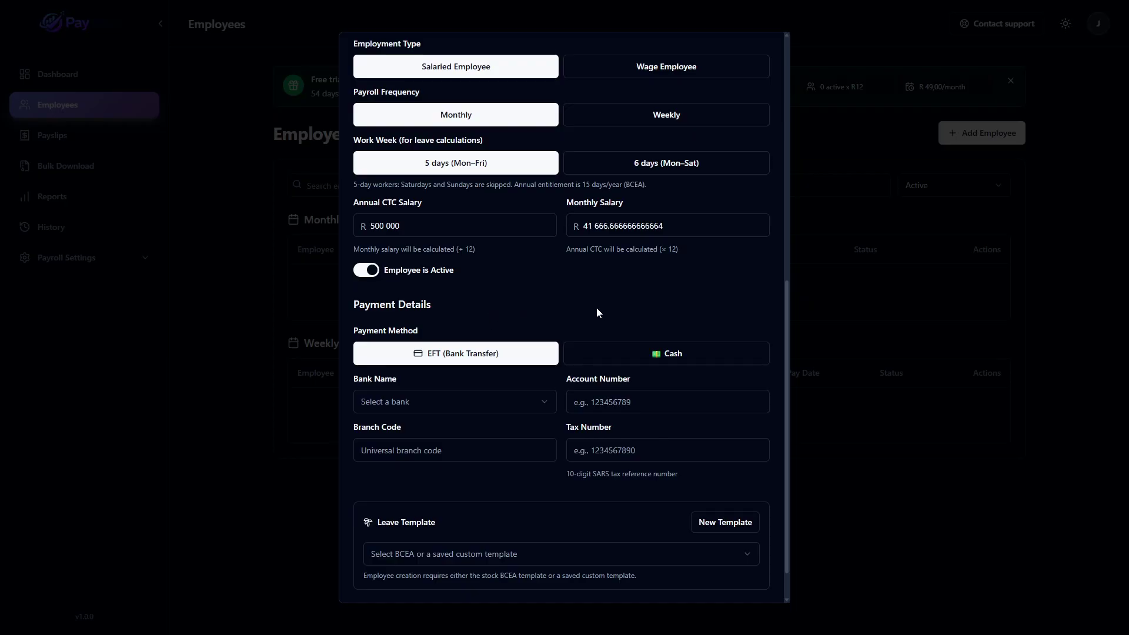
click(674, 359)
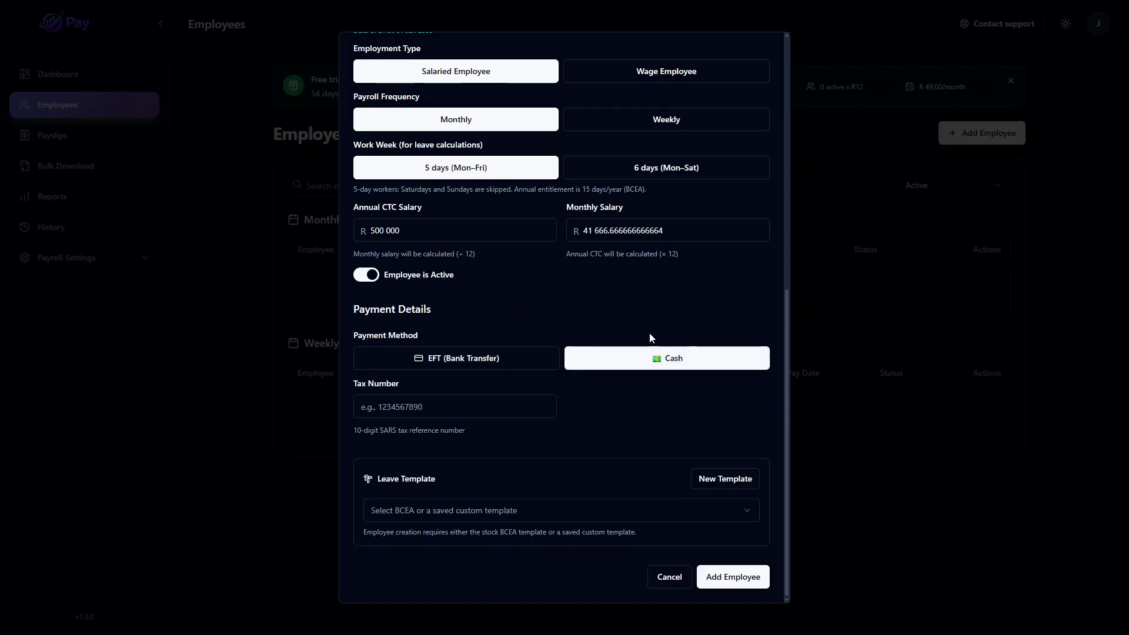
Set the payment method to EFT (Bank Transfer) with Nedbank as the bank and enter the employee's bank account number
click(500, 358)
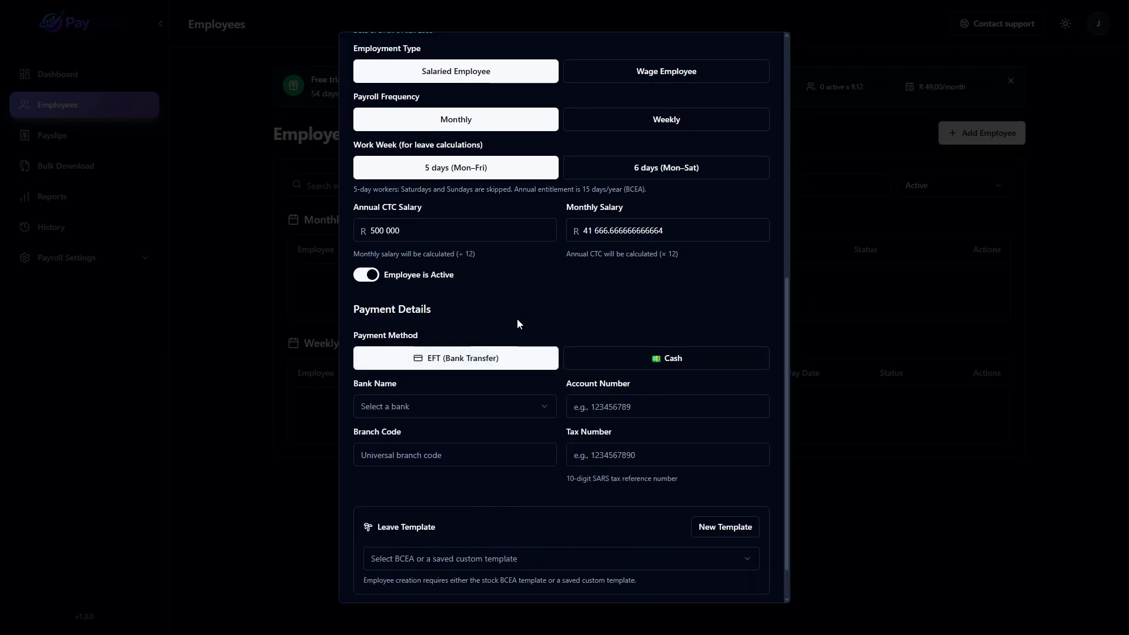
scroll(517, 318, down, 1)
click(528, 362)
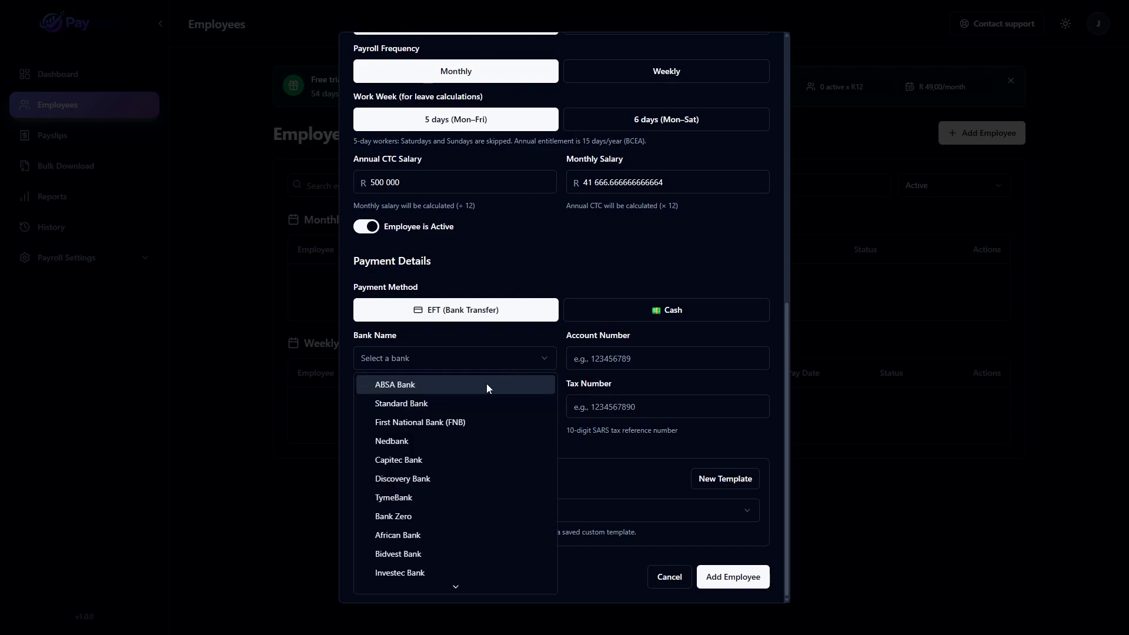
click(421, 441)
click(624, 358)
click(649, 389)
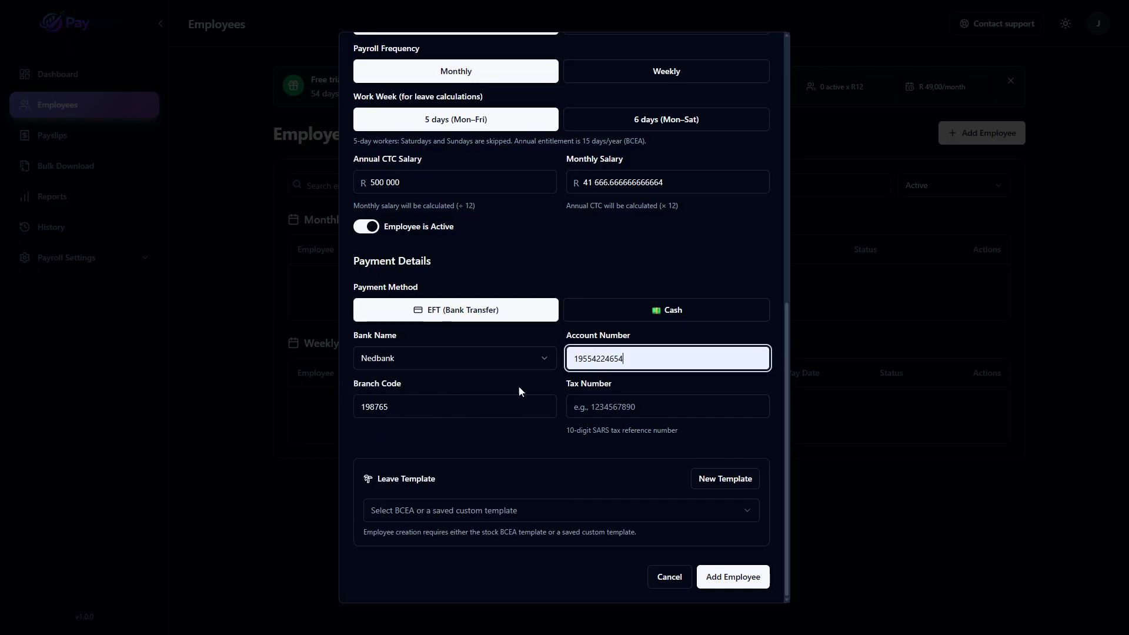
Change the employee's bank to Capitec Bank and switch it back to Nedbank
click(517, 360)
click(426, 458)
click(453, 360)
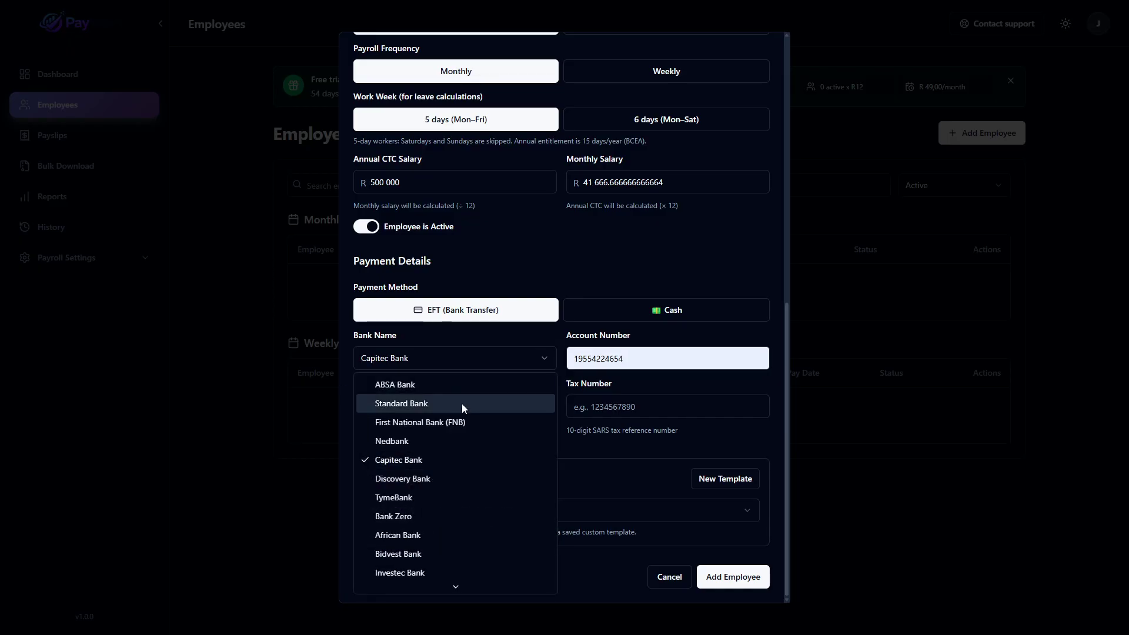
click(426, 441)
click(471, 434)
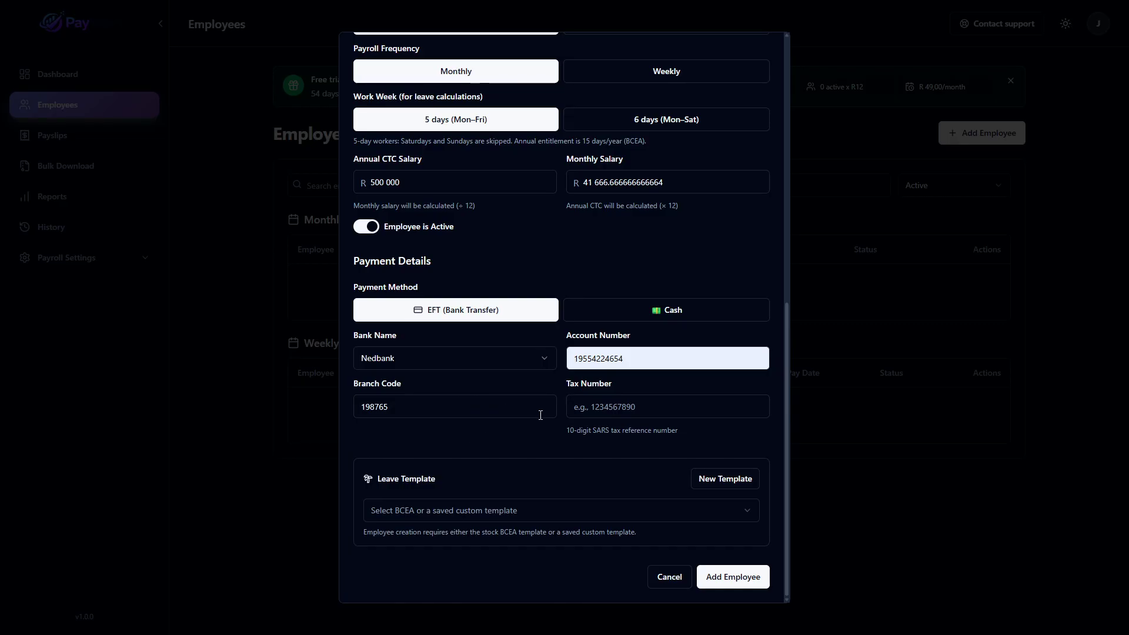
Enter the employee's tax number and select the BCEA Default (15 annual days) leave template
click(623, 407)
click(636, 435)
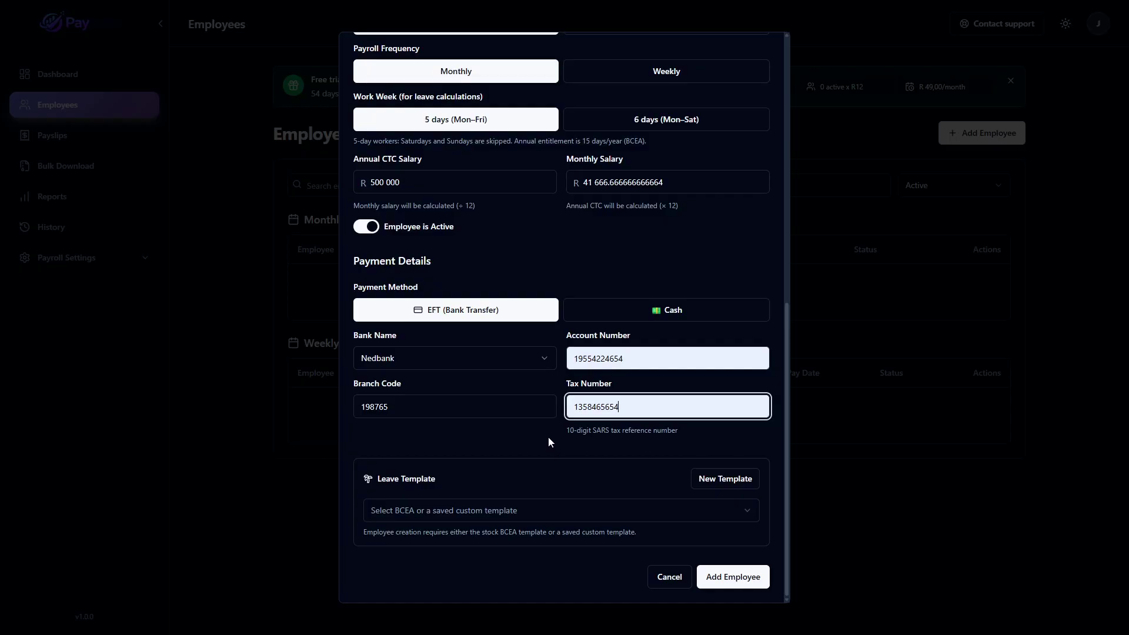
click(560, 510)
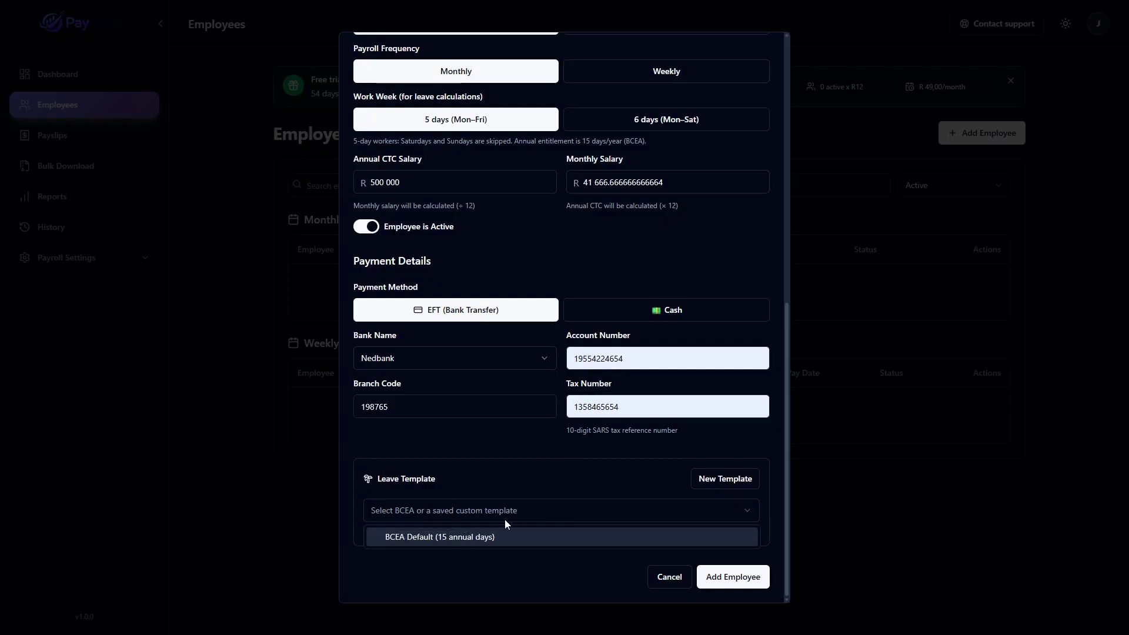
click(481, 538)
scroll(526, 494, down, 3)
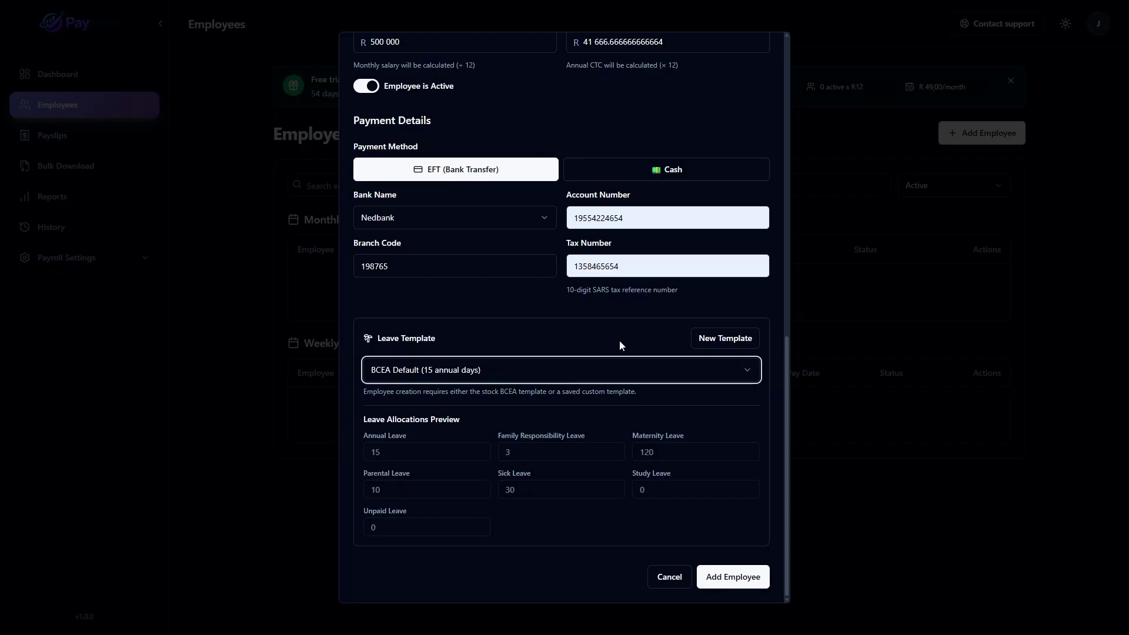
Review the completed form and submit it to add the employee
scroll(585, 400, up, 8)
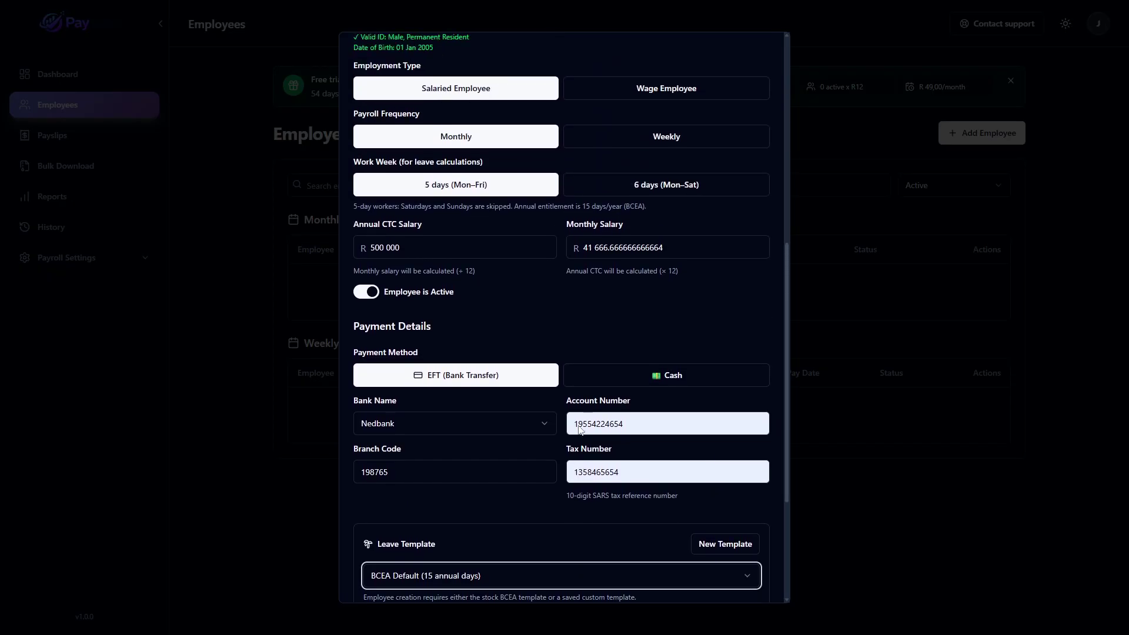
scroll(578, 424, down, 8)
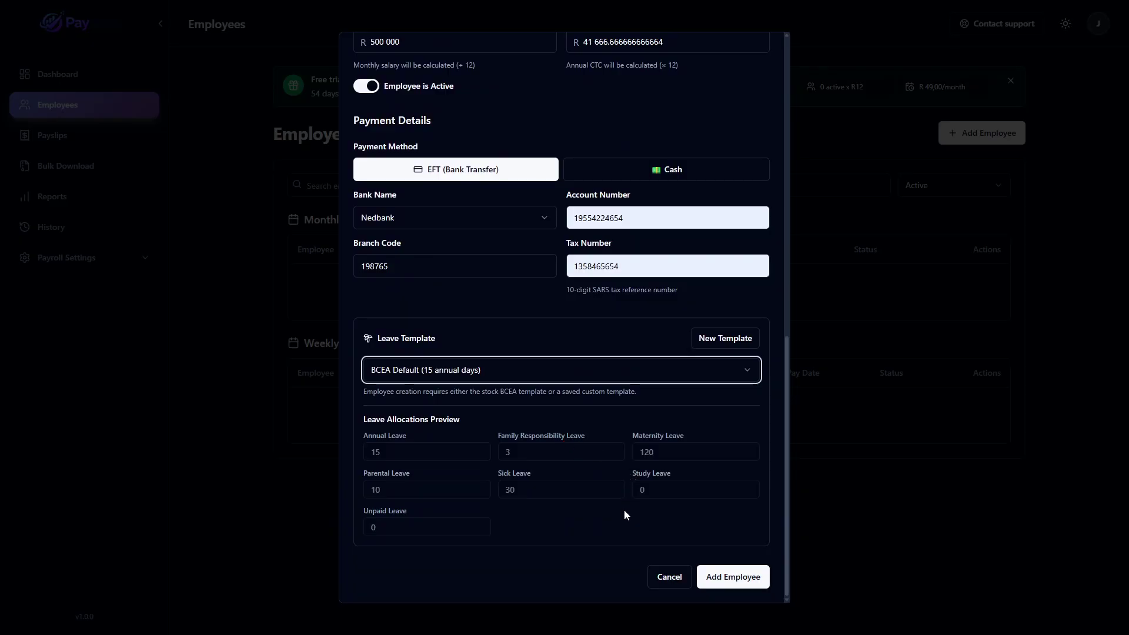
click(735, 579)
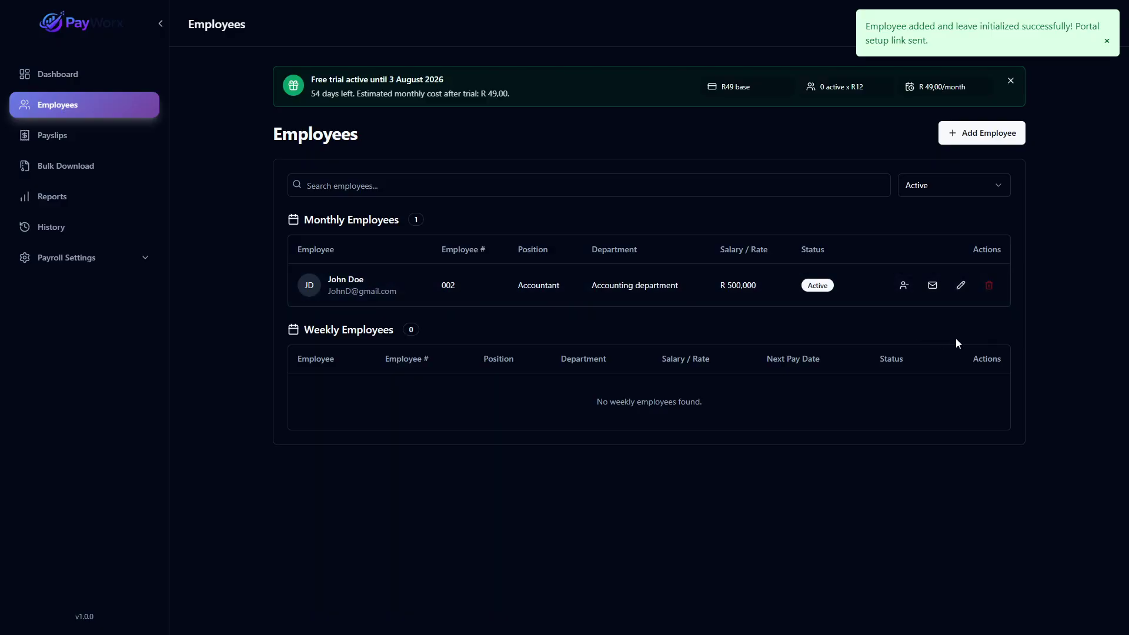
Open the new employee's termination form to view its reason and date options, and close it without terminating
click(904, 287)
click(584, 300)
scroll(574, 369, down, 3)
click(700, 239)
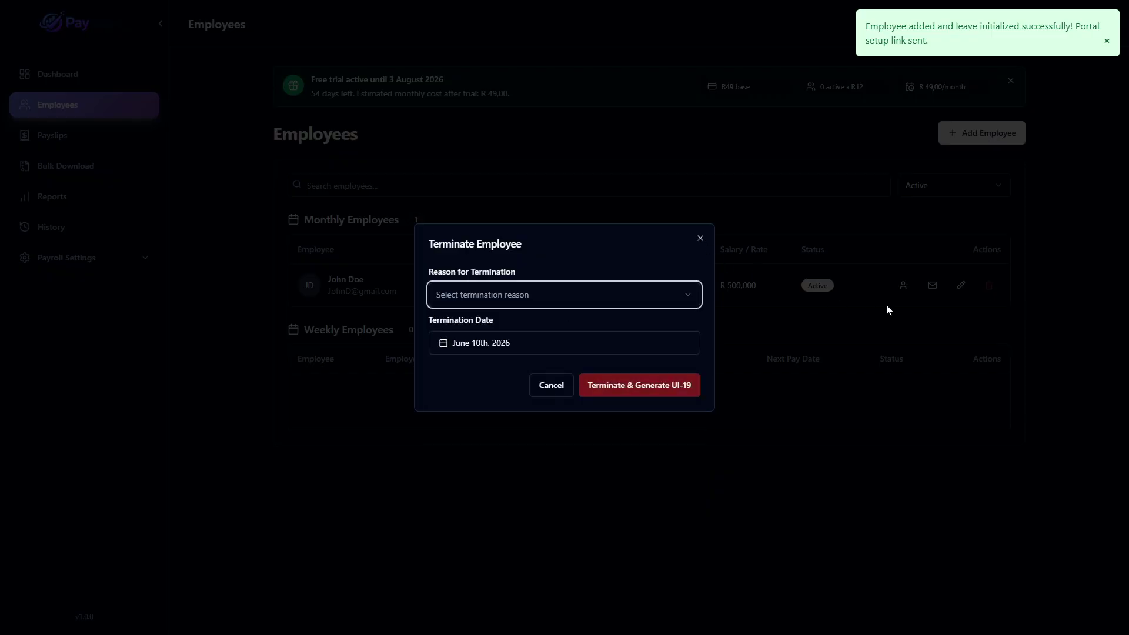
click(699, 238)
Open the employee's record for editing, review the personal, salary and payment details, and cancel without updating
click(961, 285)
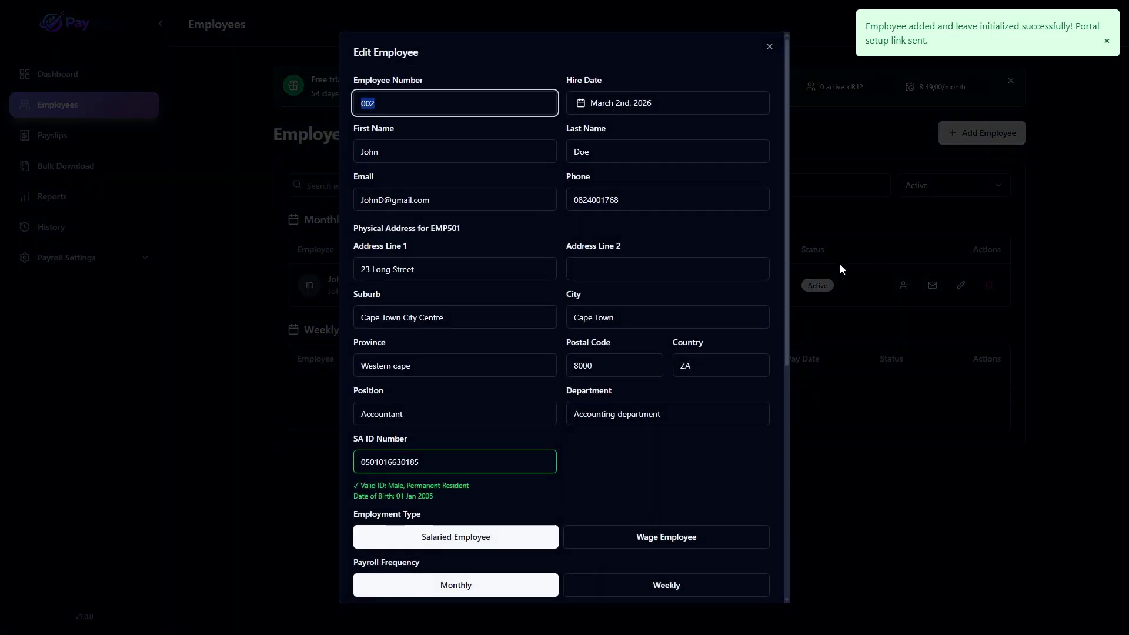
scroll(522, 266, down, 7)
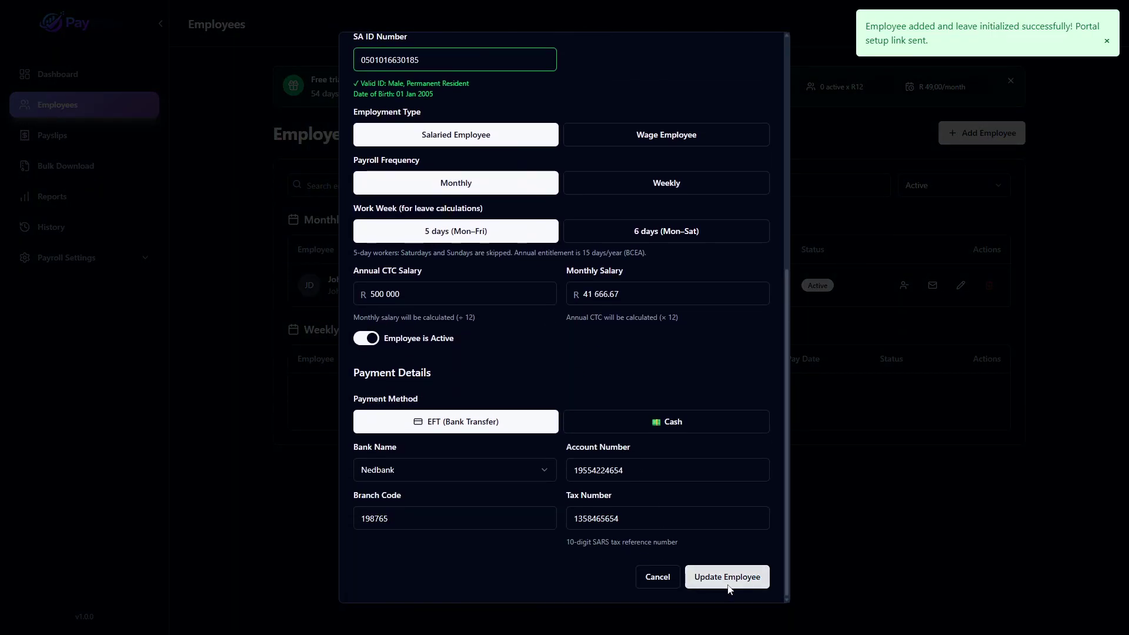
scroll(700, 566, up, 3)
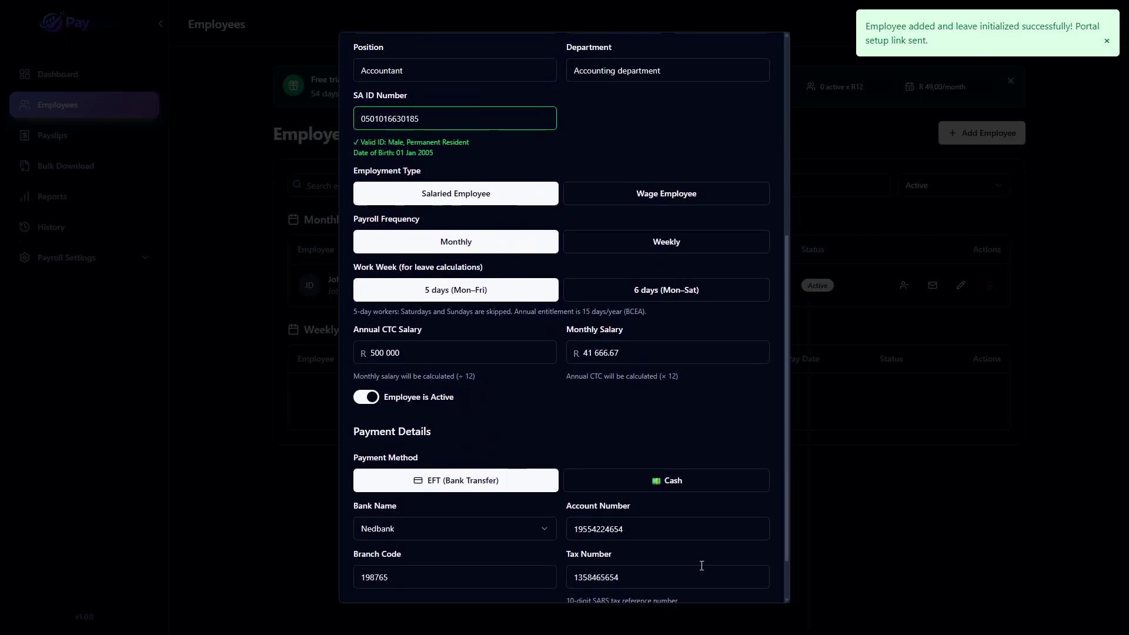
scroll(696, 570, up, 1)
scroll(532, 416, up, 2)
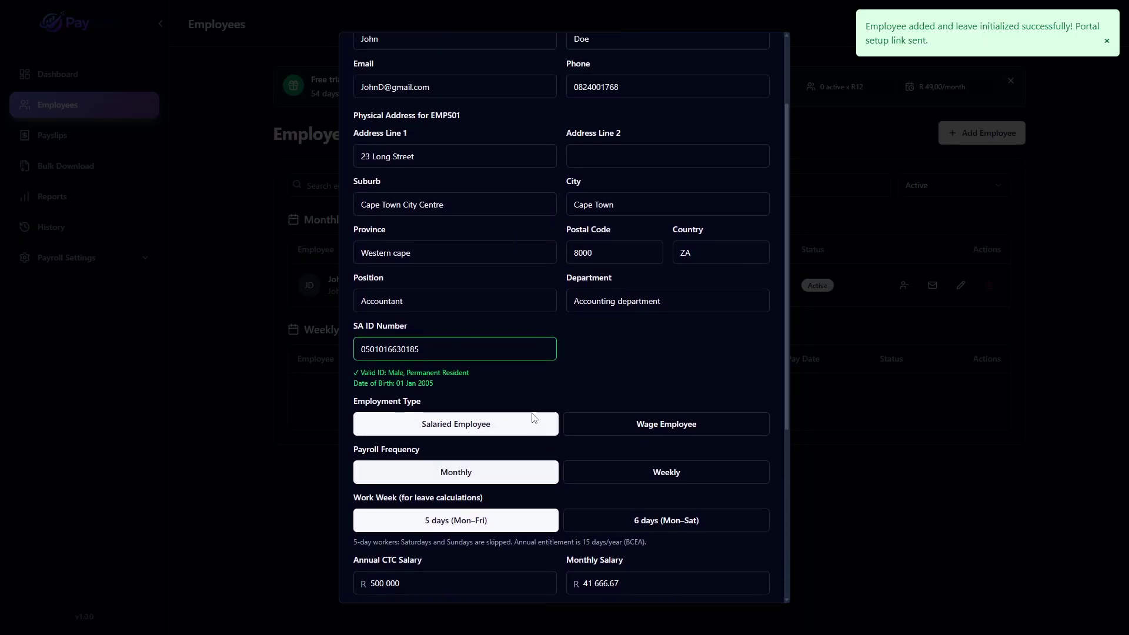
scroll(594, 417, down, 6)
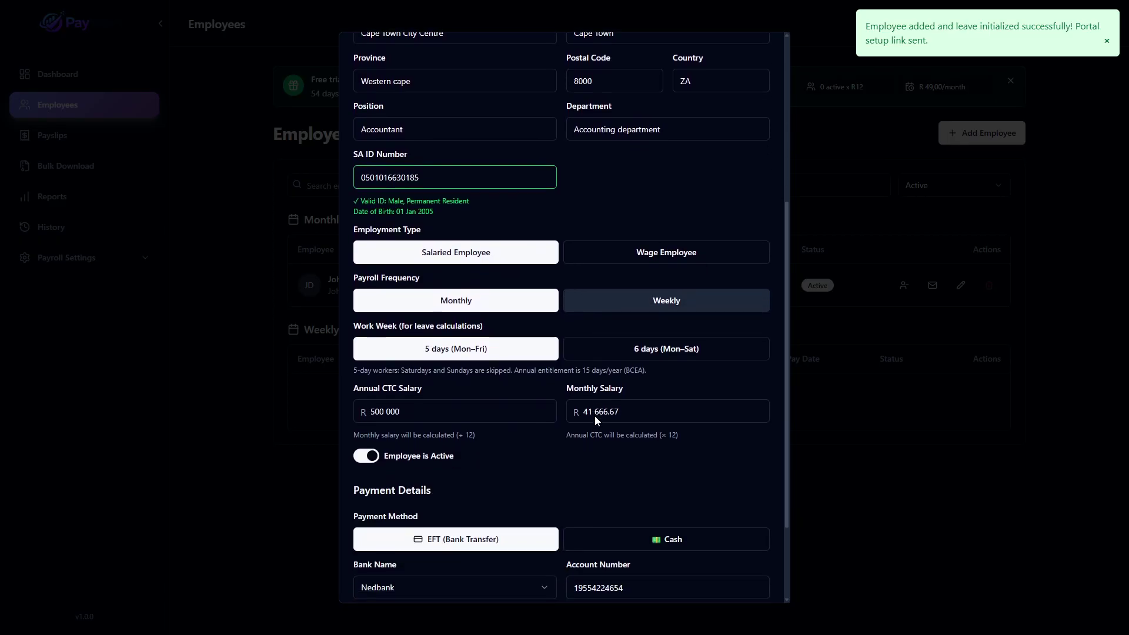
click(661, 583)
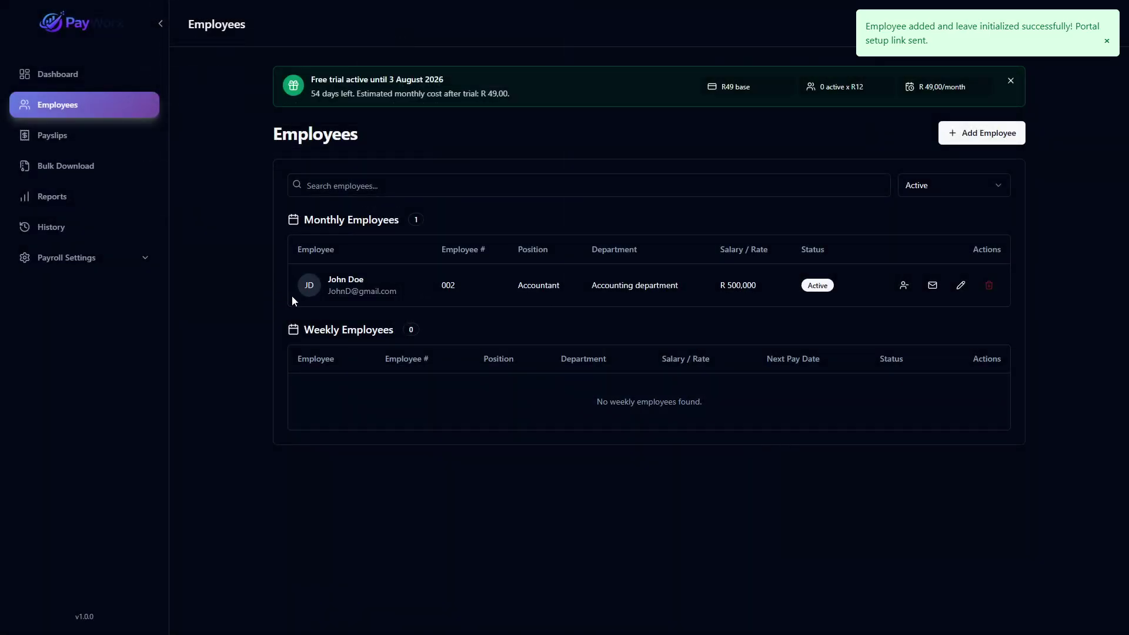